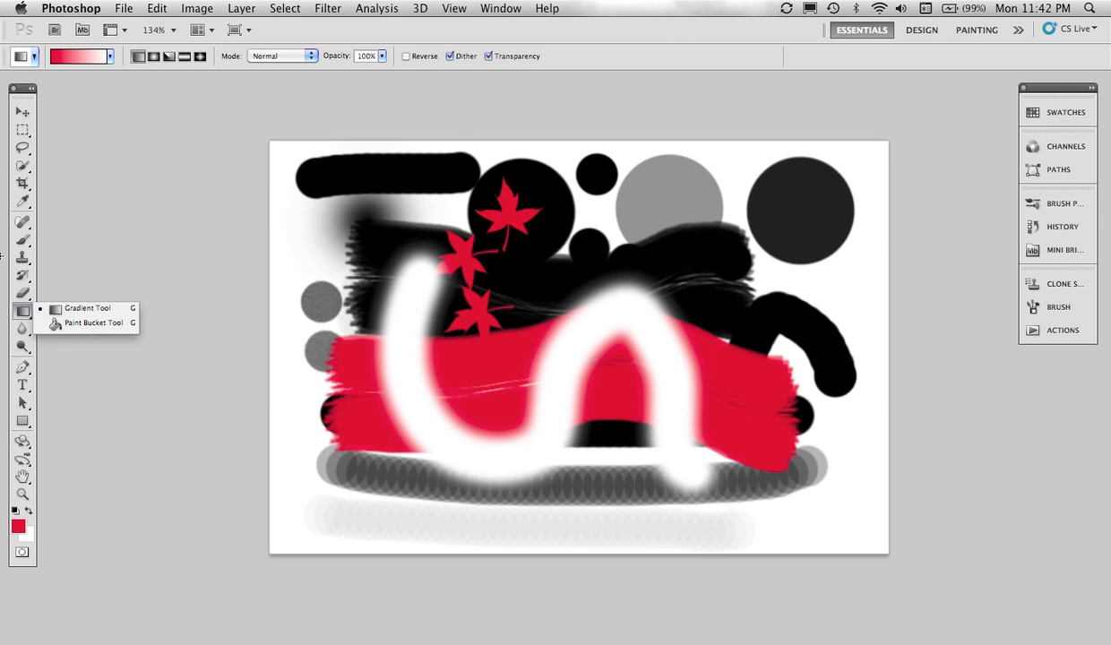
Choose the Paint Bucket tool and set the foreground color to a vivid purple.
left_click(94, 323)
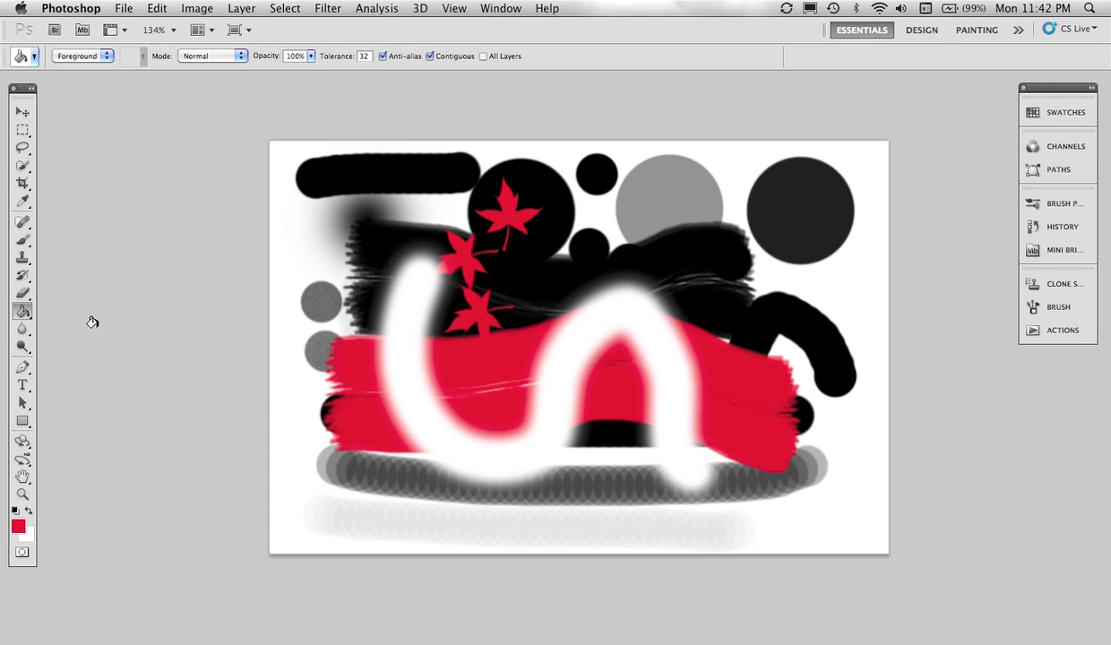
left_click(19, 529)
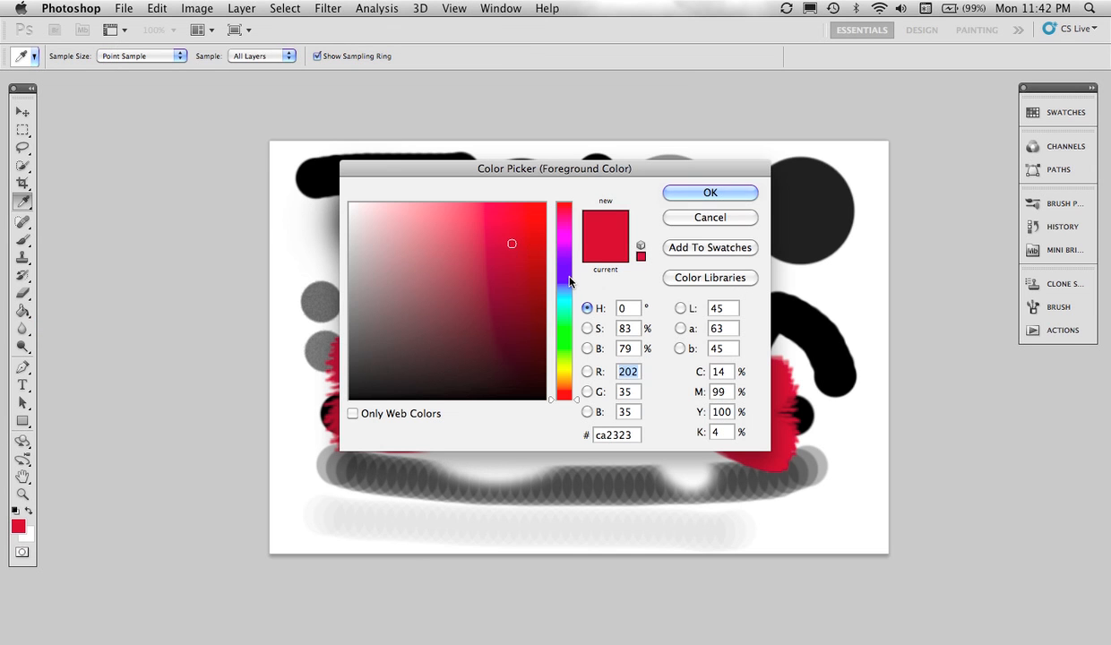
left_click(570, 281)
left_click(501, 215)
left_click(707, 193)
key("g")
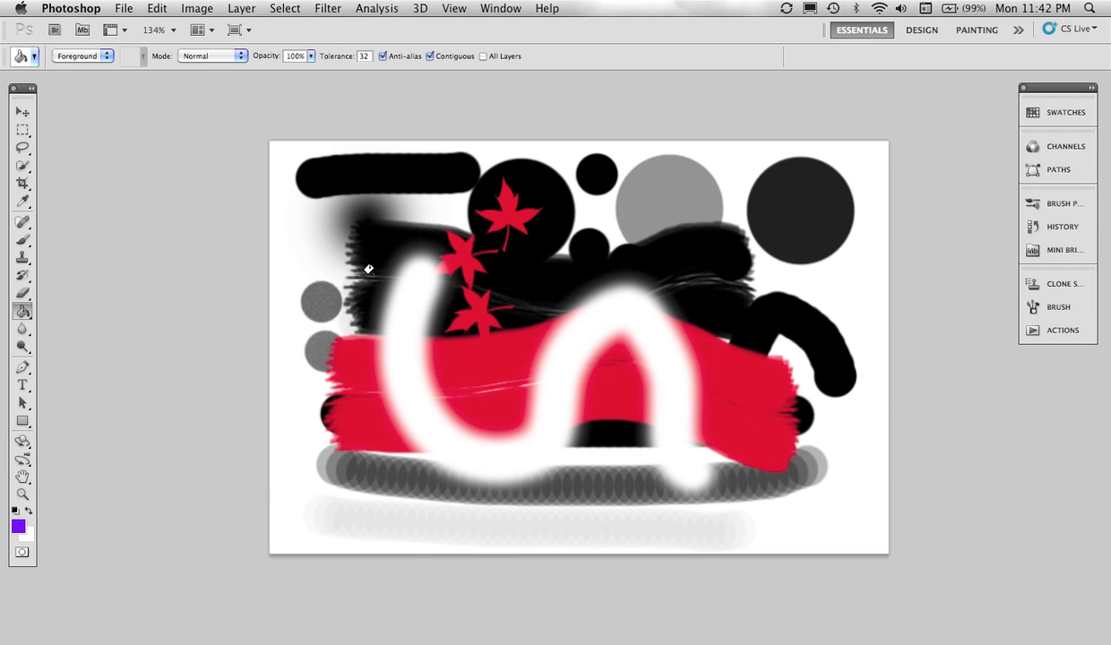
Try filling the soft white curved stroke with purple at a tolerance of 1, and undo the fill.
left_click(242, 56)
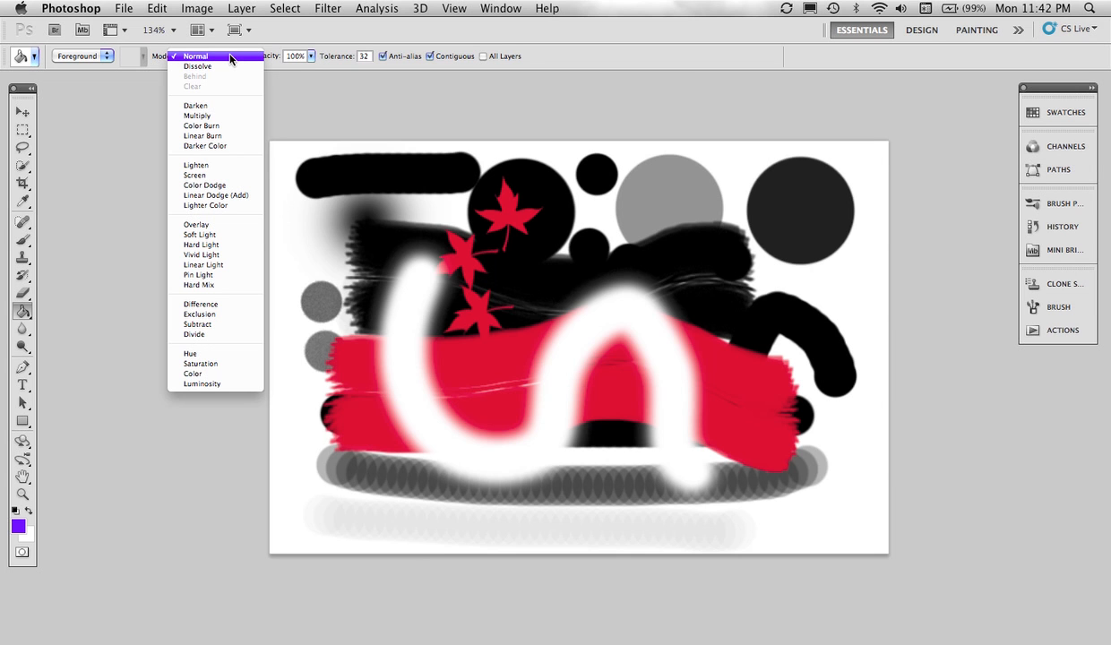
left_click(231, 60)
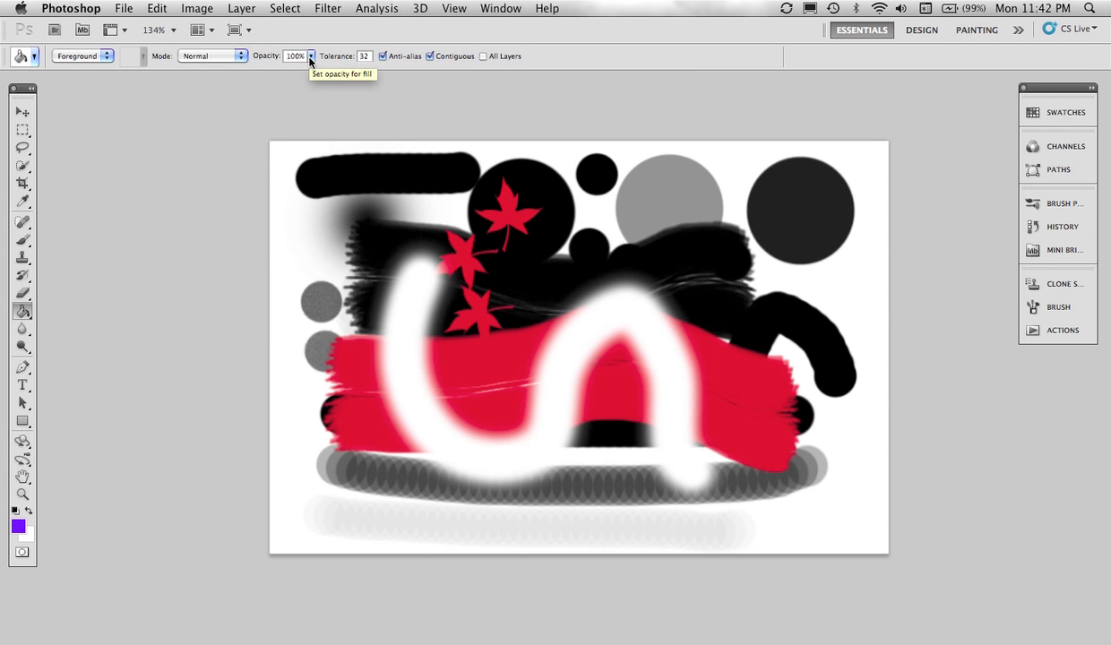
left_click(366, 56)
type("1")
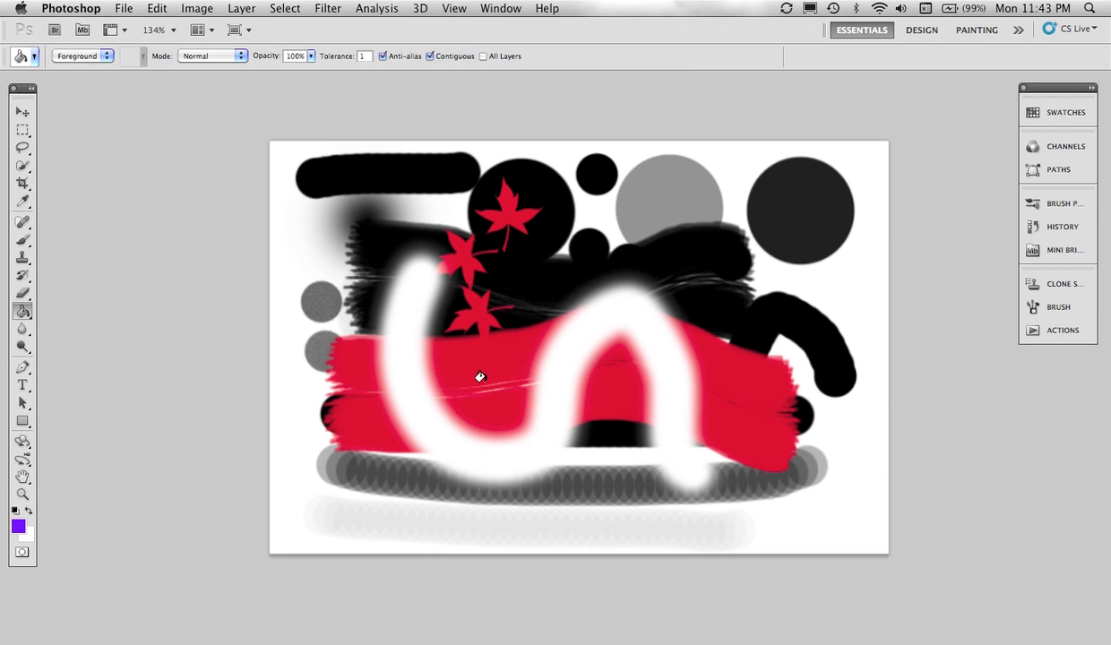
left_click(403, 367)
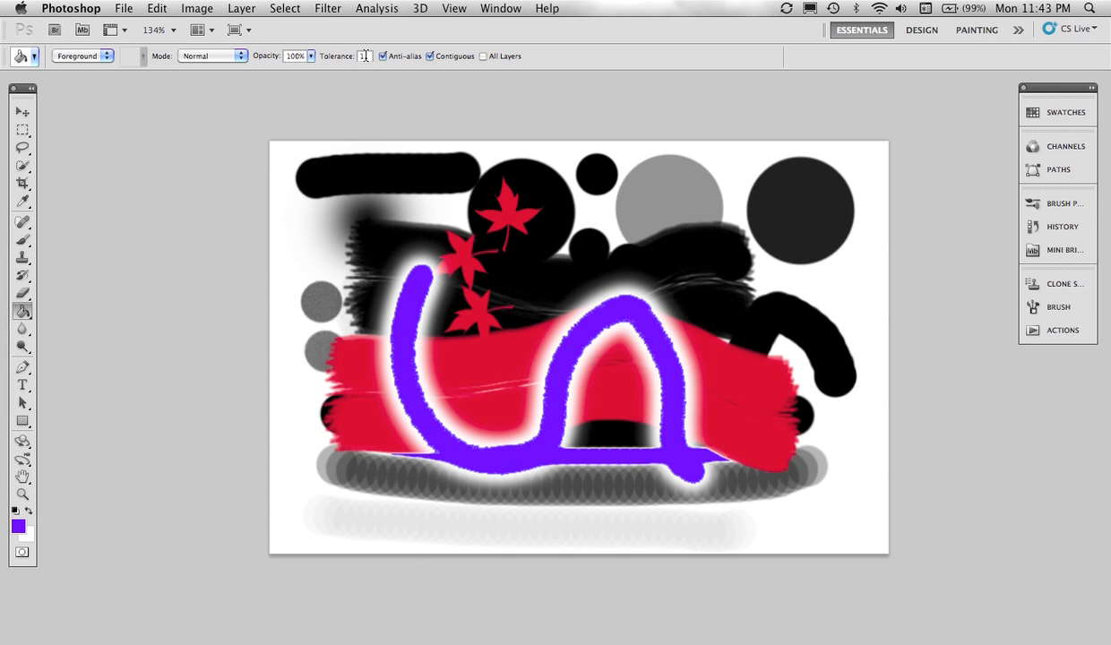
key("super+z")
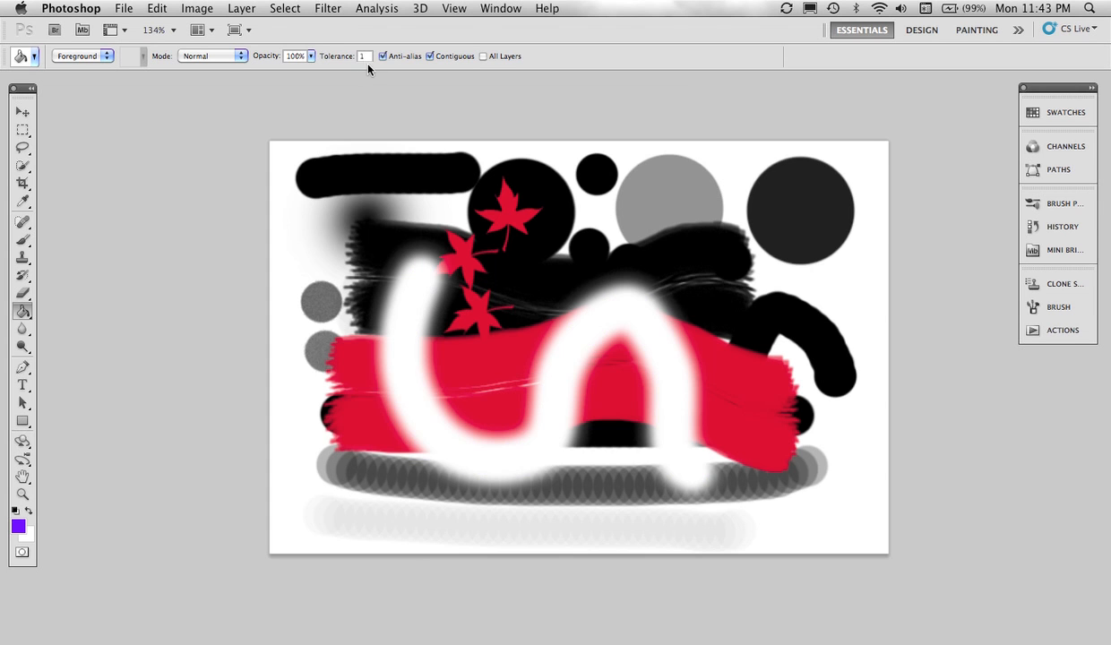
Try the same purple fill on the white curved stroke at a tolerance of 50, and undo it.
double_click(358, 56)
type("50")
left_click(400, 381)
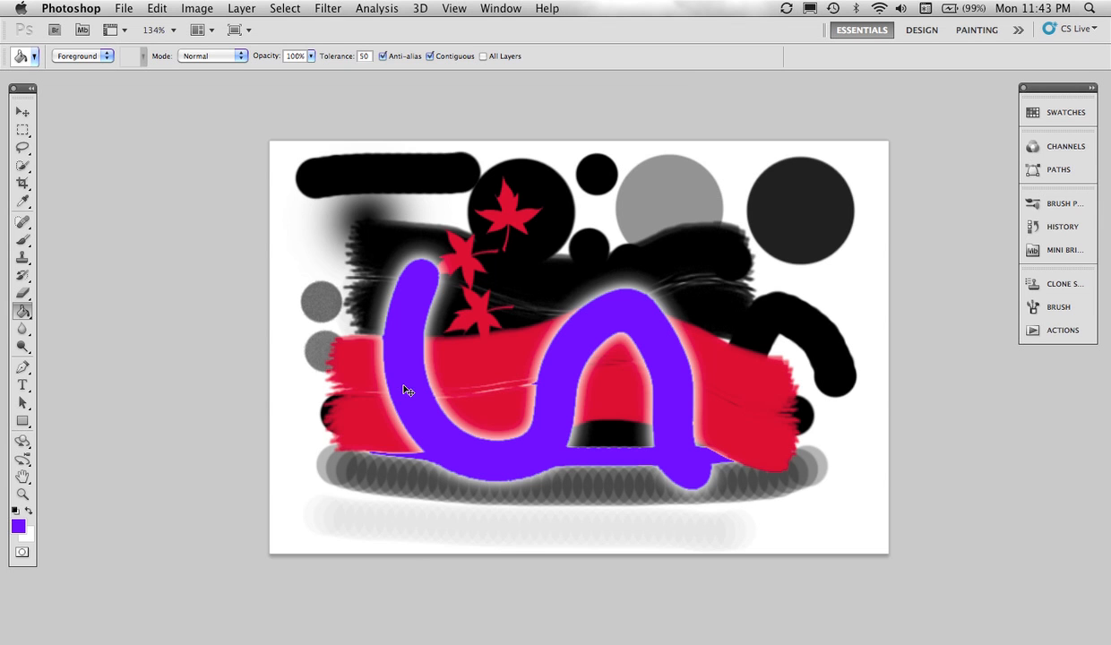
key("super+z")
Fill the white curved stroke, the white background and the white patch beside the maple-leaf circle with purple at a tolerance of 100.
double_click(362, 55)
type("100")
left_click(411, 401)
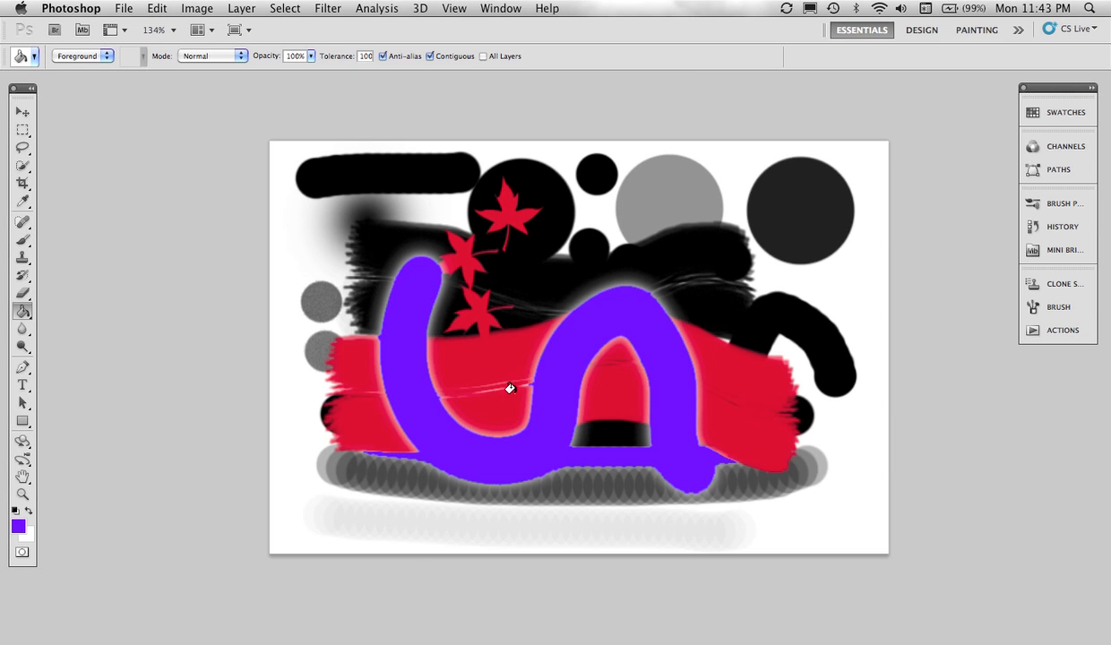
left_click(276, 219)
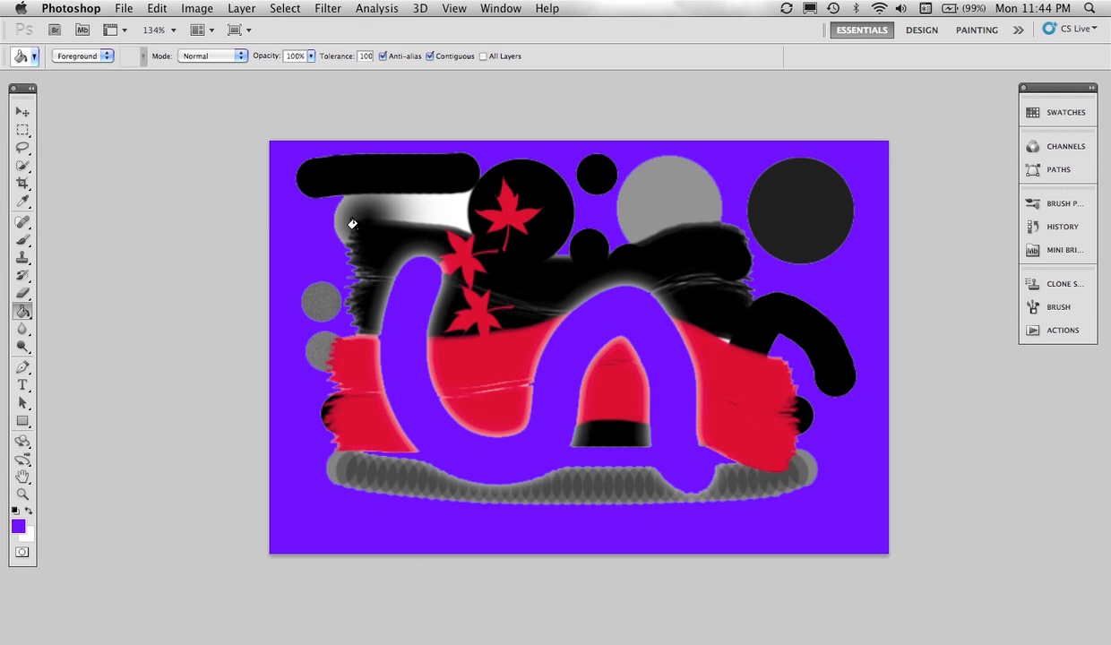
left_click(448, 206)
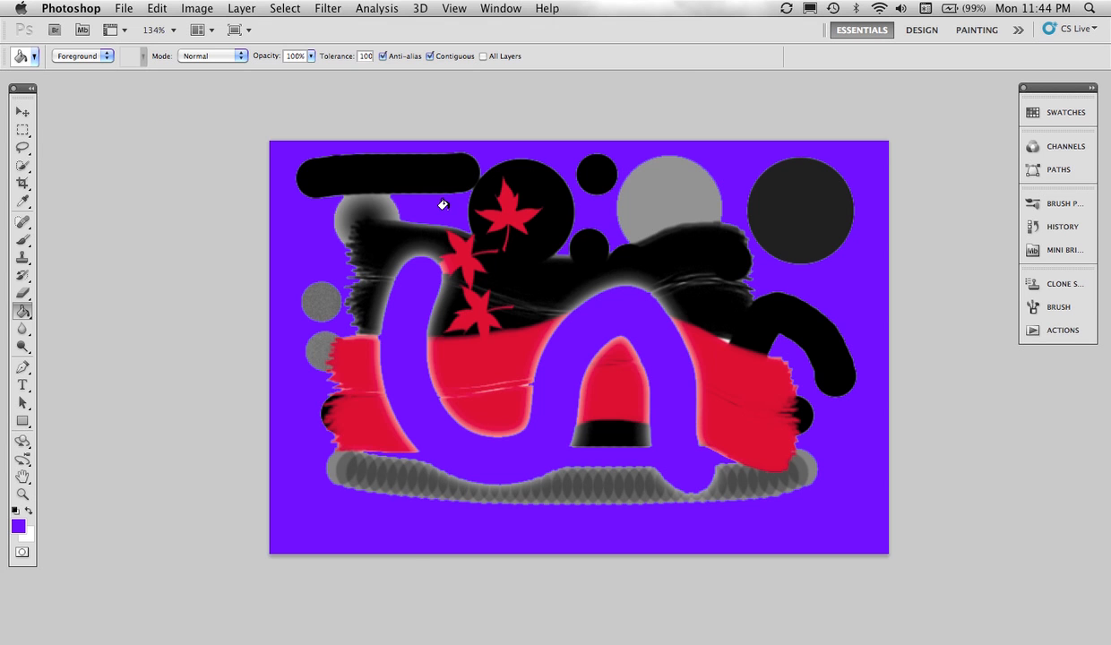
Switch to the Gradient tool and set the foreground color to bright yellow.
left_click(34, 311)
left_click(65, 311)
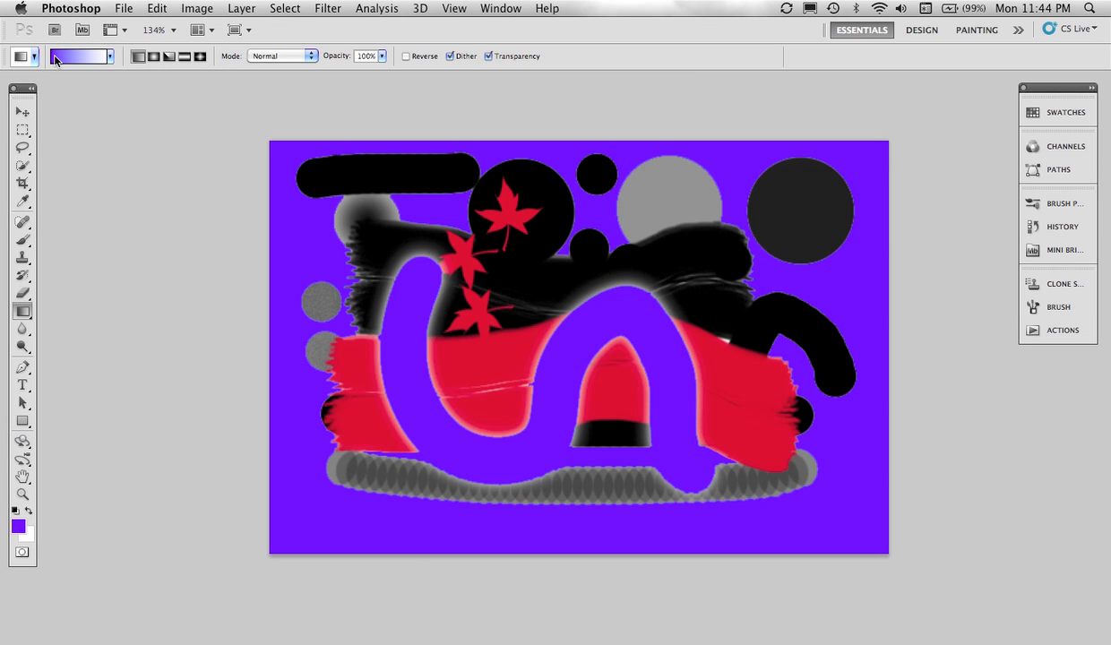
left_click(110, 57)
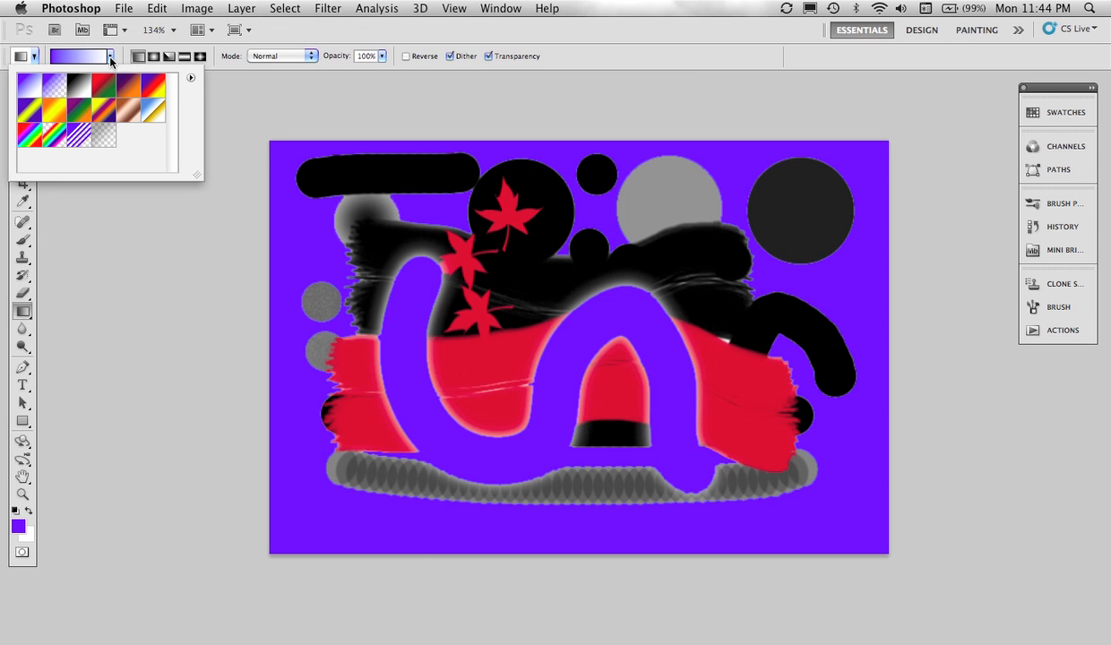
left_click(111, 59)
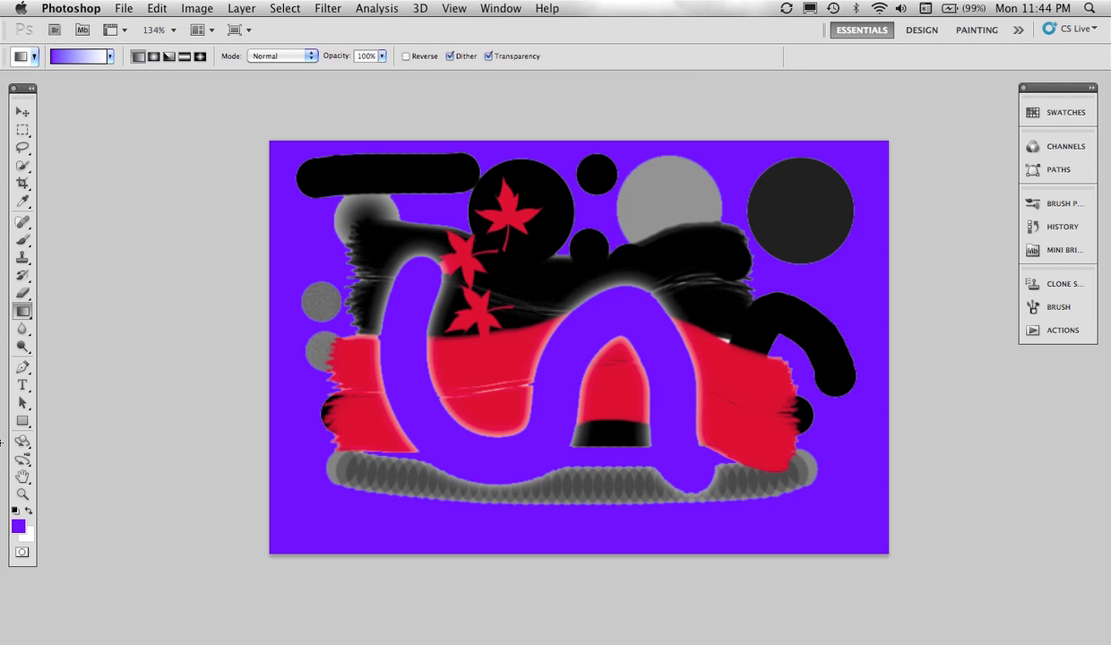
left_click(18, 526)
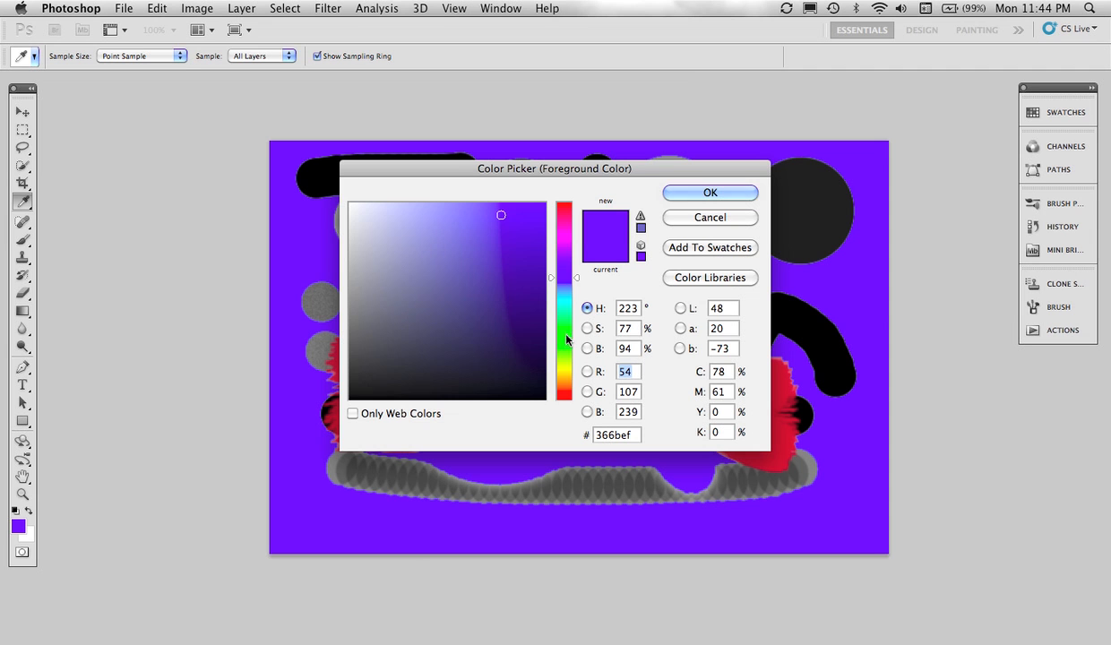
left_click(564, 367)
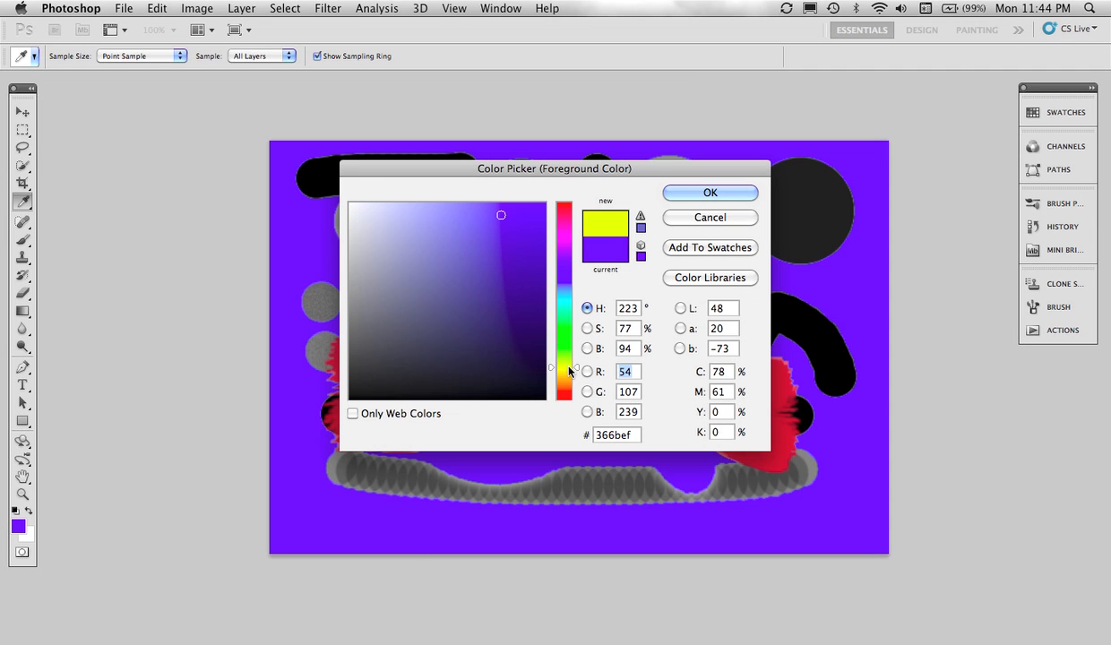
left_click(687, 190)
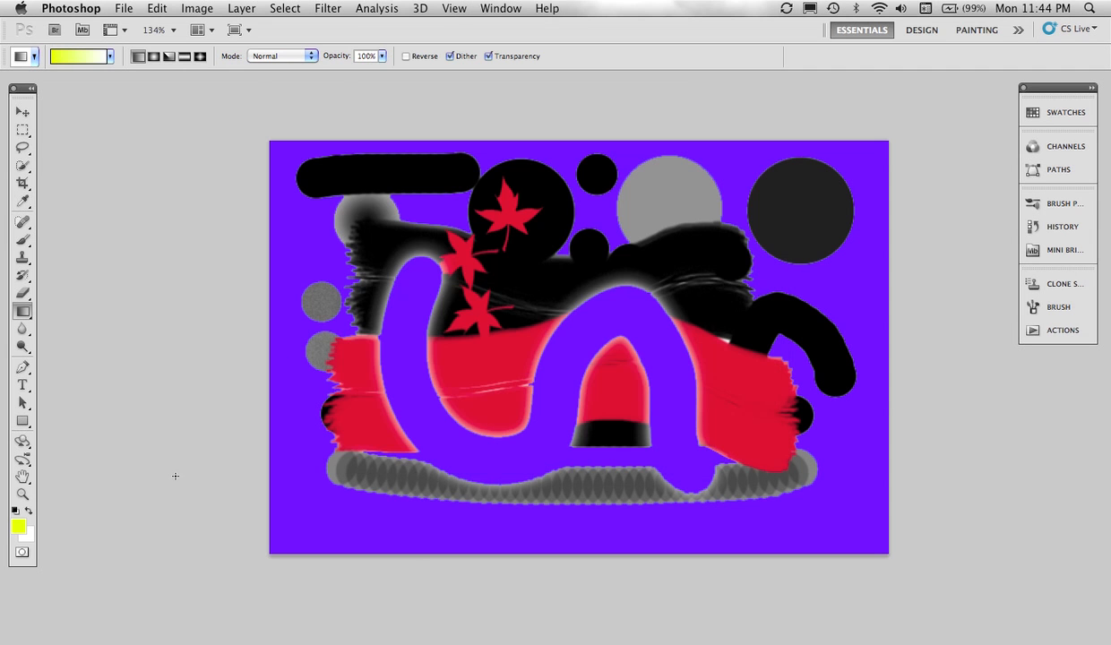
Set the background color to bright cyan.
left_click(29, 536)
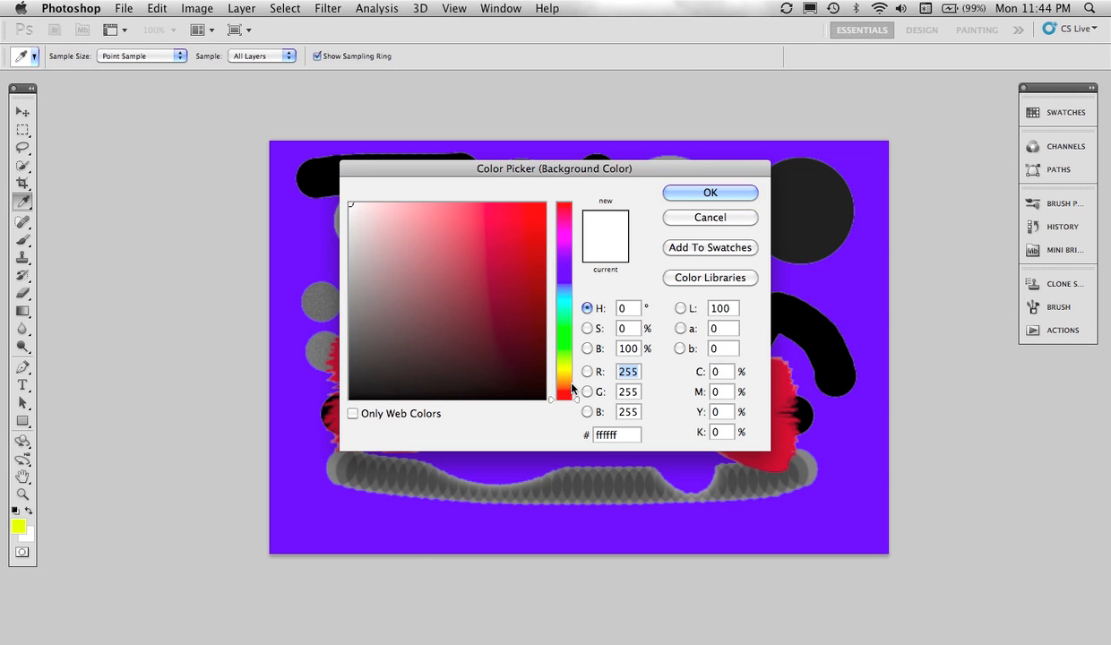
left_click(568, 301)
left_click_drag(513, 232, 507, 210)
left_click(665, 188)
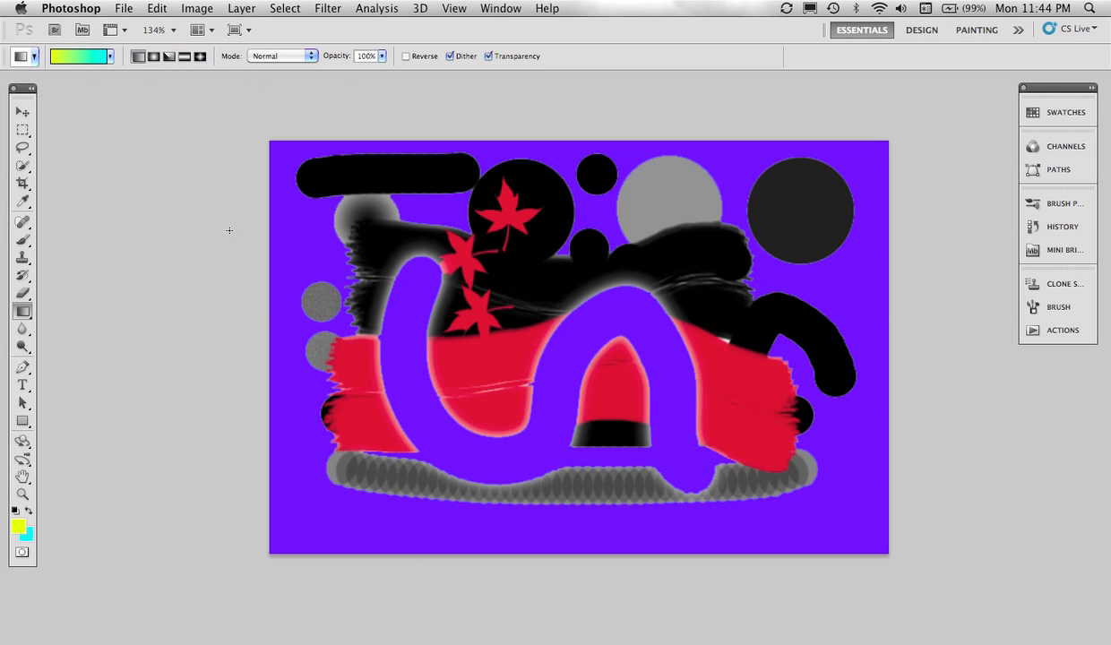
Apply the yellow-to-cyan linear gradient with short and long horizontal spans, one extending beyond both canvas sides, and a short diagonal span.
mouse_move(260, 312)
left_mouse_down()
mouse_move(659, 316)
mouse_move(643, 308)
left_mouse_up()
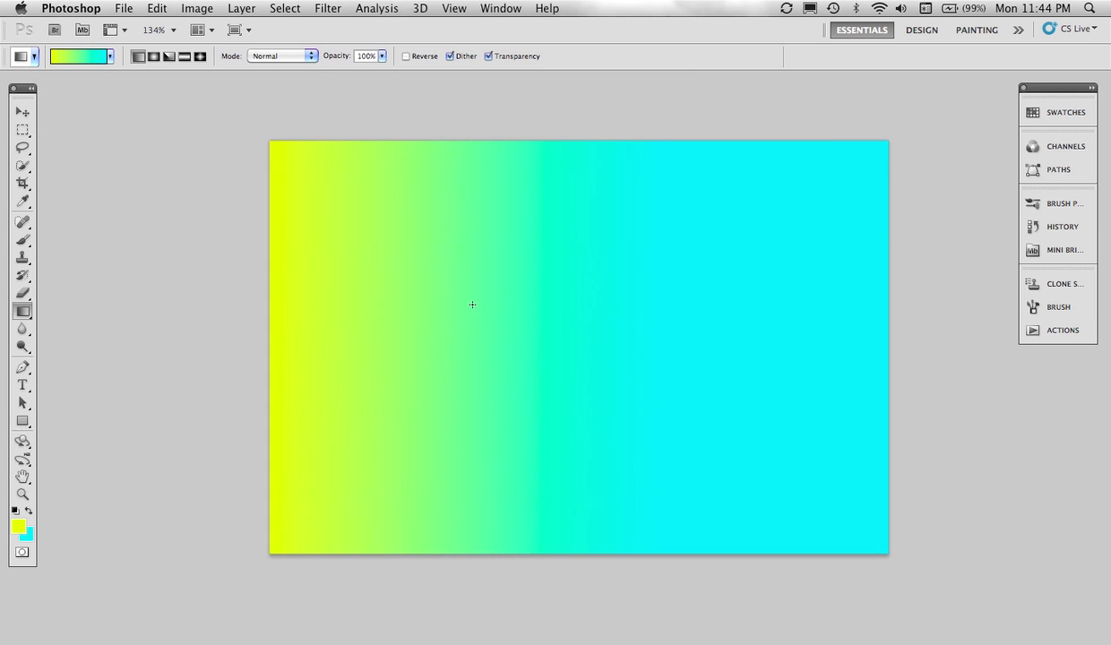
left_click_drag(472, 305, 513, 305)
left_click_drag(513, 306, 513, 304)
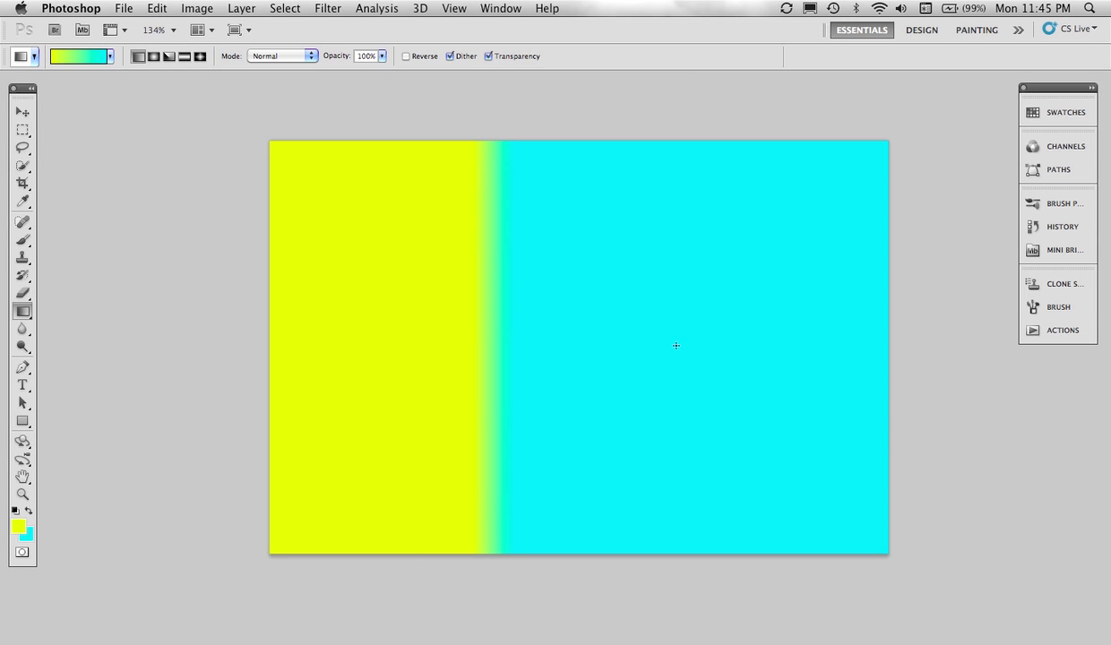
left_click_drag(378, 314, 729, 315)
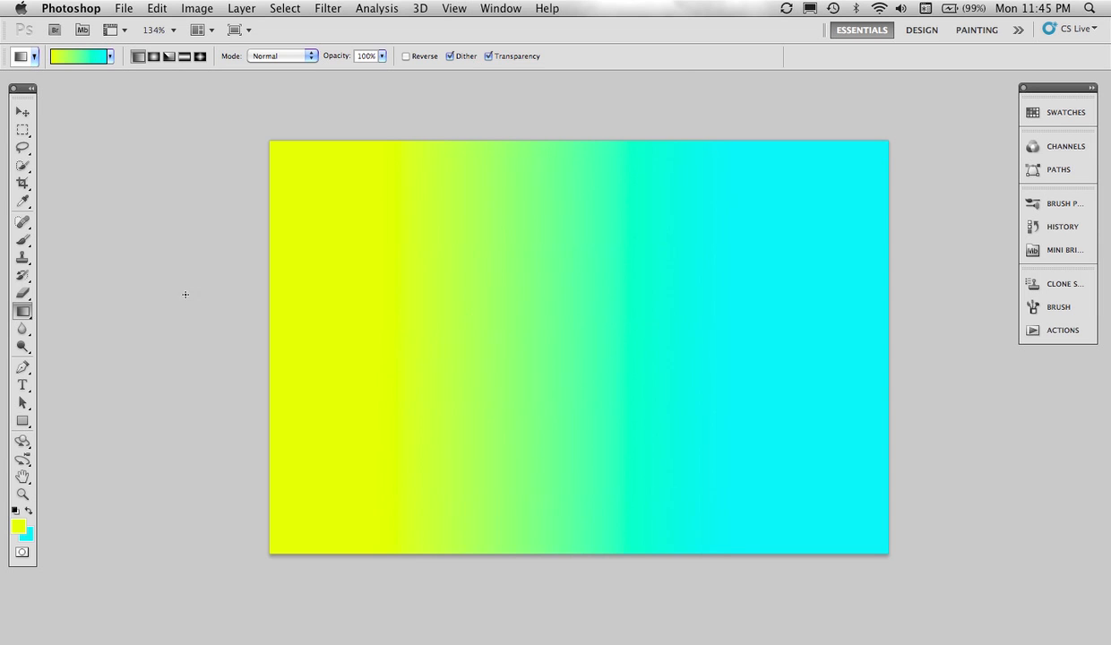
left_click_drag(136, 293, 977, 295)
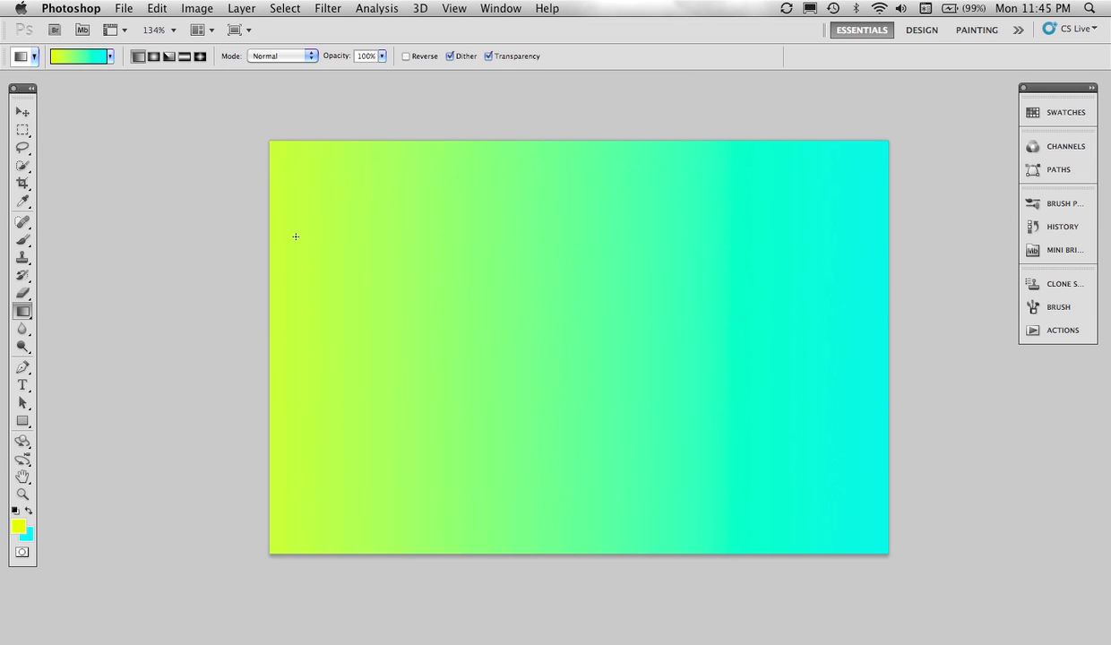
left_click_drag(308, 310, 428, 188)
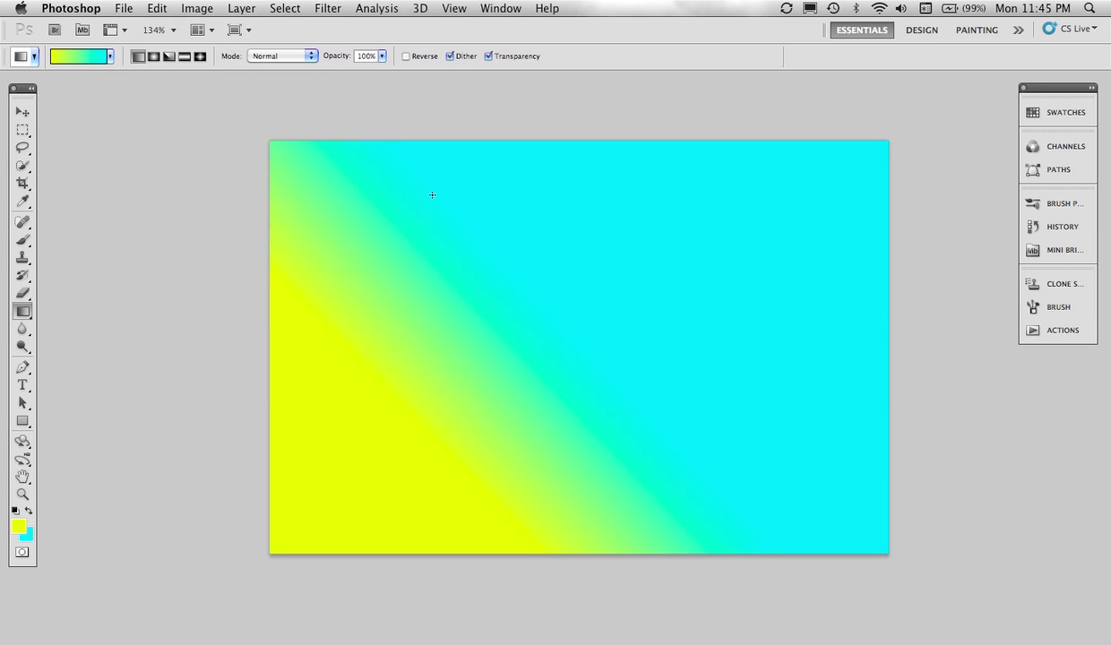
Draw a radial gradient outward from the canvas center, first normally and once with Reverse on, leaving Reverse off.
left_click(154, 56)
mouse_move(549, 331)
left_mouse_down()
mouse_move(548, 143)
mouse_move(546, 210)
left_mouse_up()
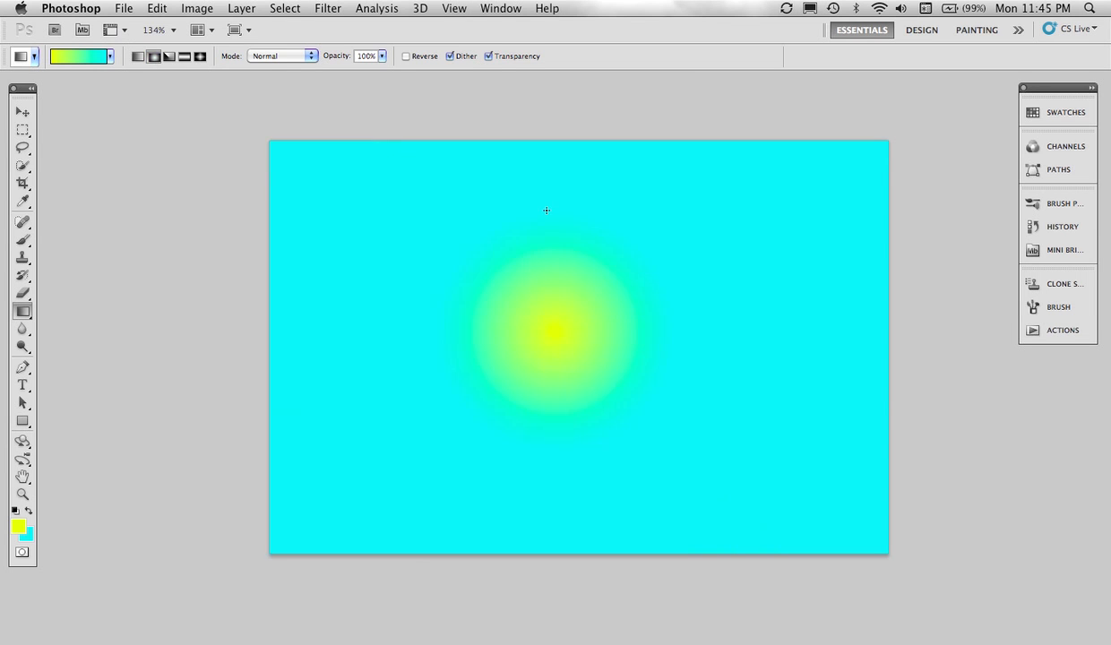
left_click(406, 56)
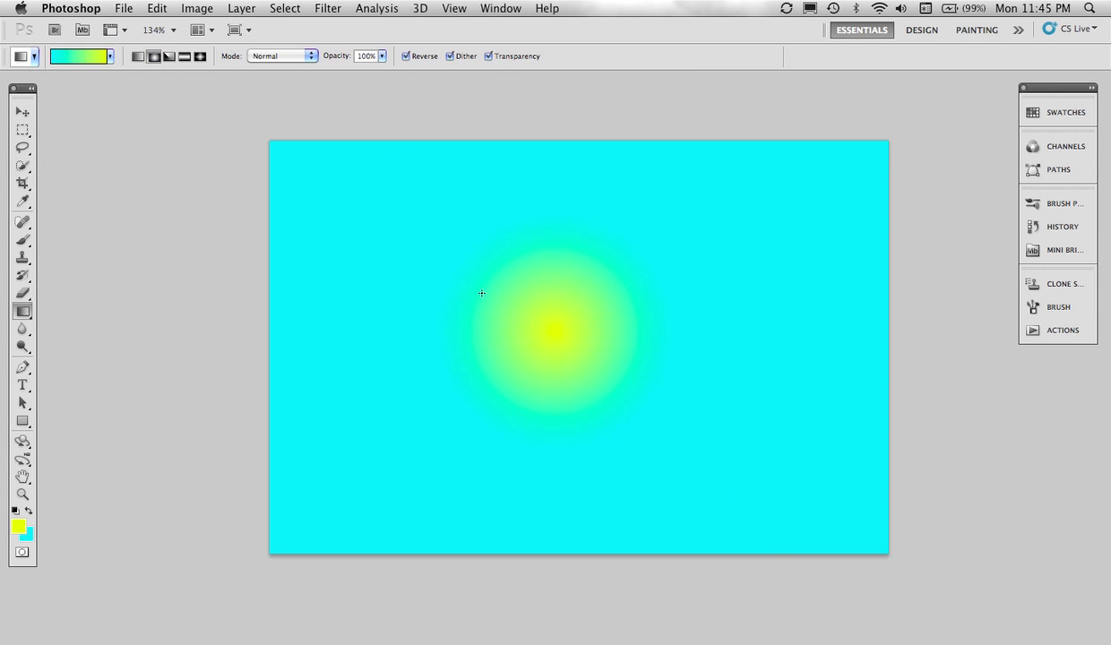
left_click_drag(564, 230, 564, 230)
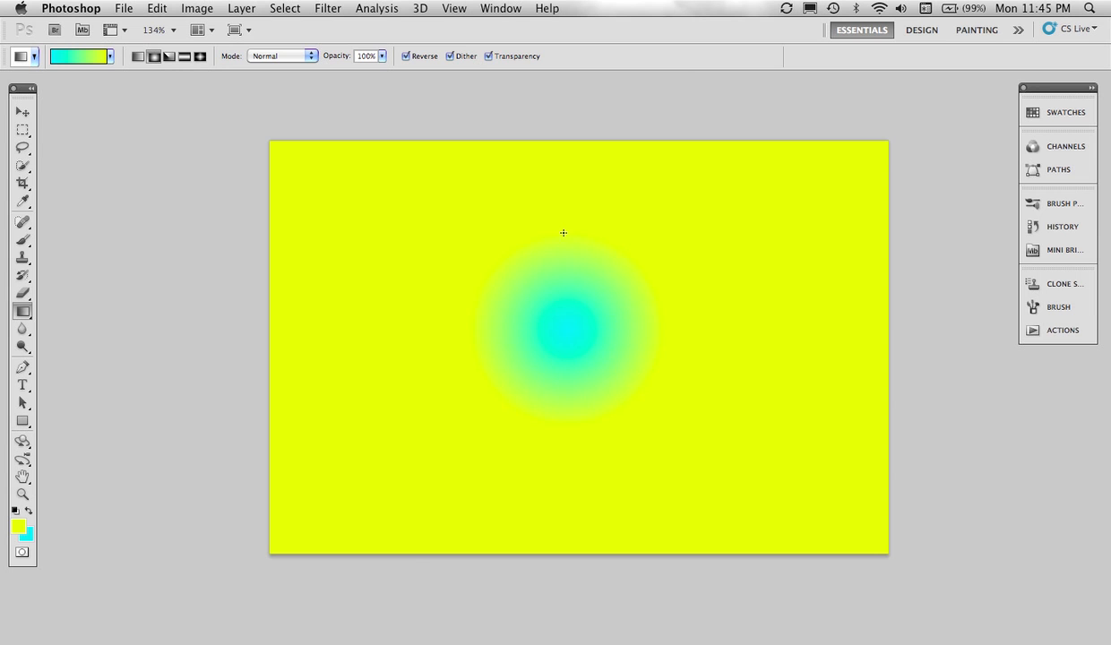
left_click(417, 58)
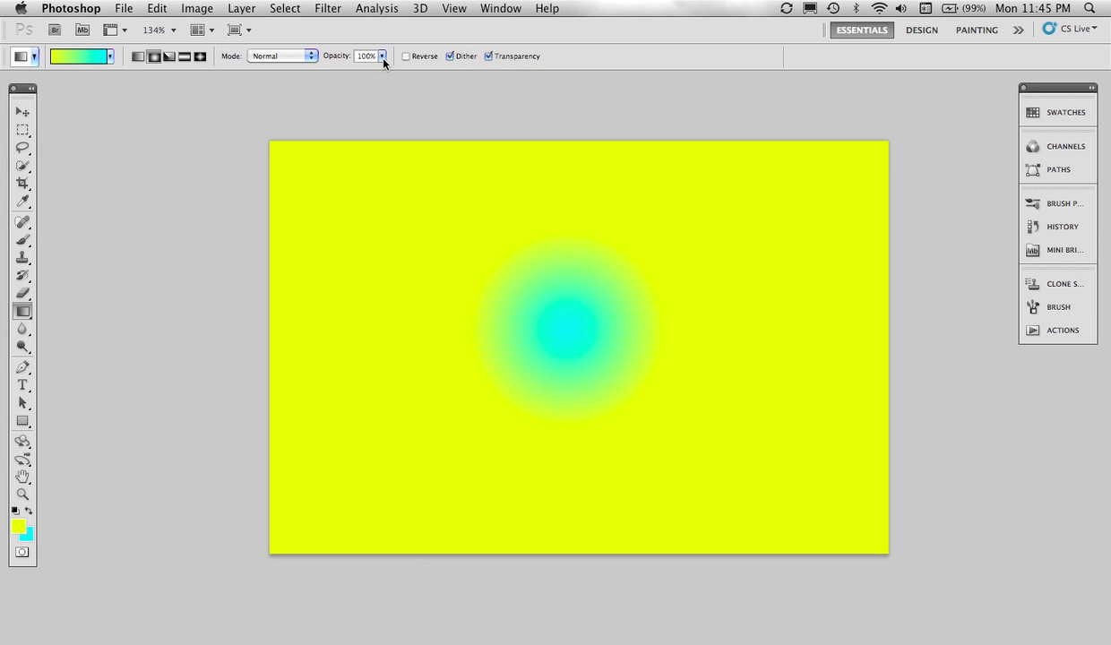
Draw an angle gradient from the canvas center toward its upper left, and replace it with a vertically drawn reflected gradient.
left_click(167, 56)
left_click_drag(562, 318, 416, 190)
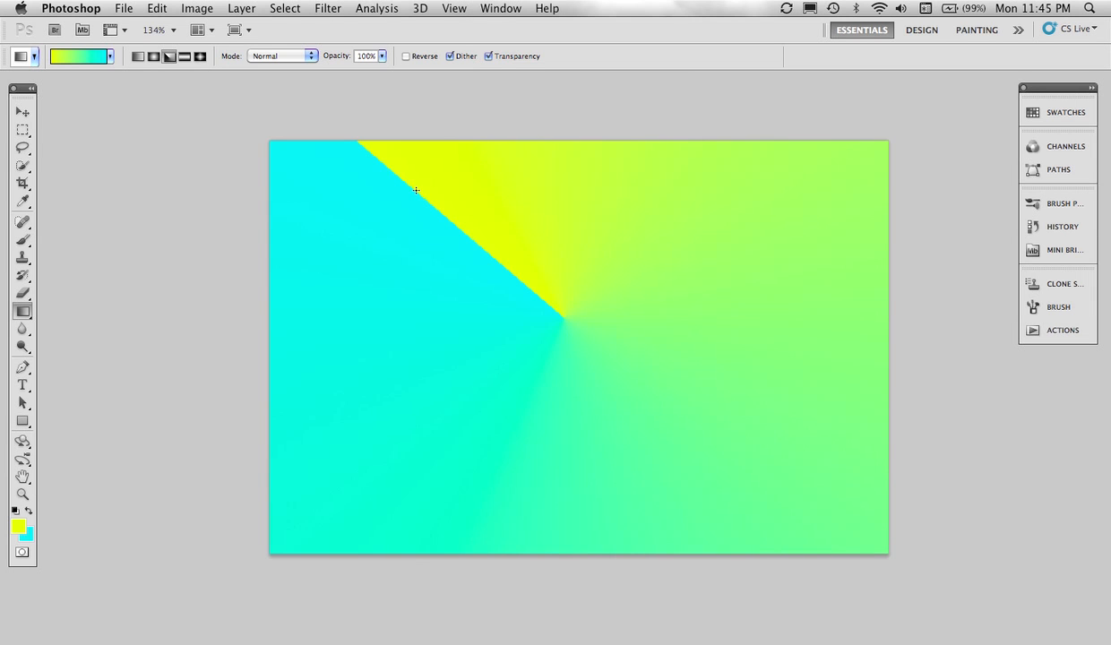
left_click(184, 56)
left_click_drag(552, 394, 548, 264)
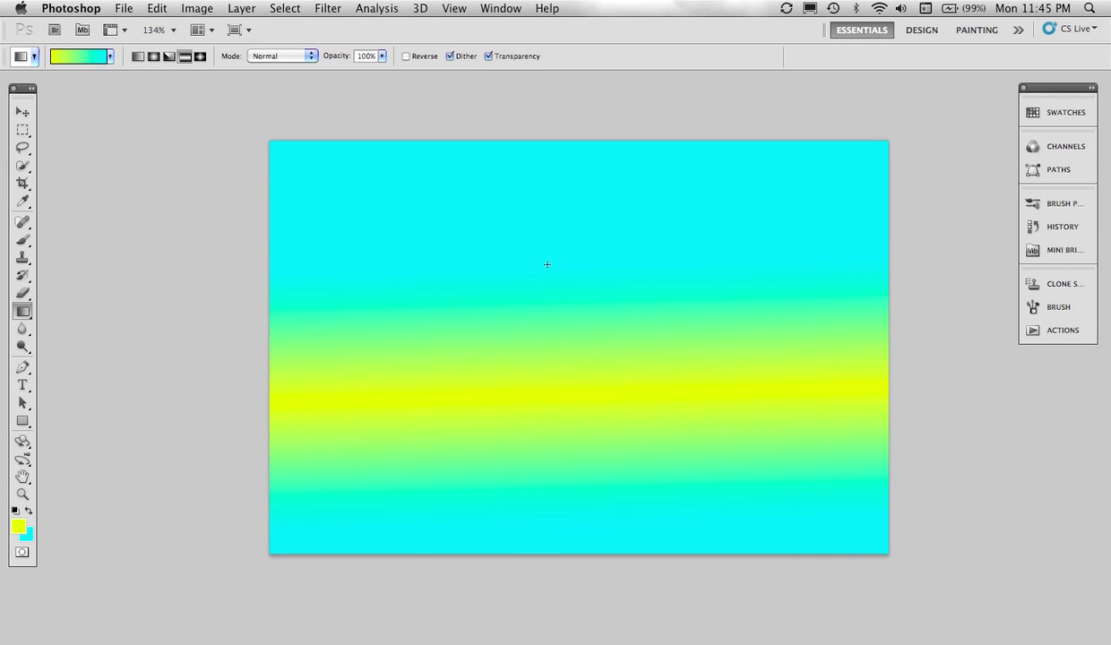
Draw a tilted diamond gradient from the canvas center toward its upper left.
left_click(201, 56)
left_click_drag(580, 334, 503, 190)
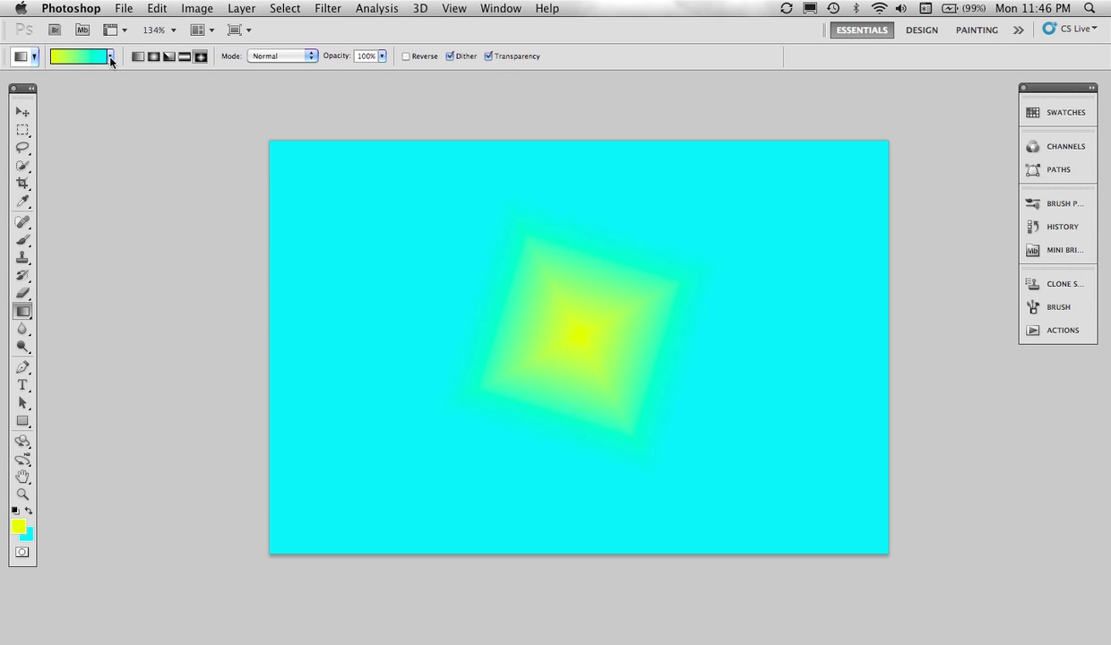
Open the yellow-to-cyan gradient for editing, uncover more of the canvas, and select the opacity stop at the gradient's yellow end.
left_click(83, 59)
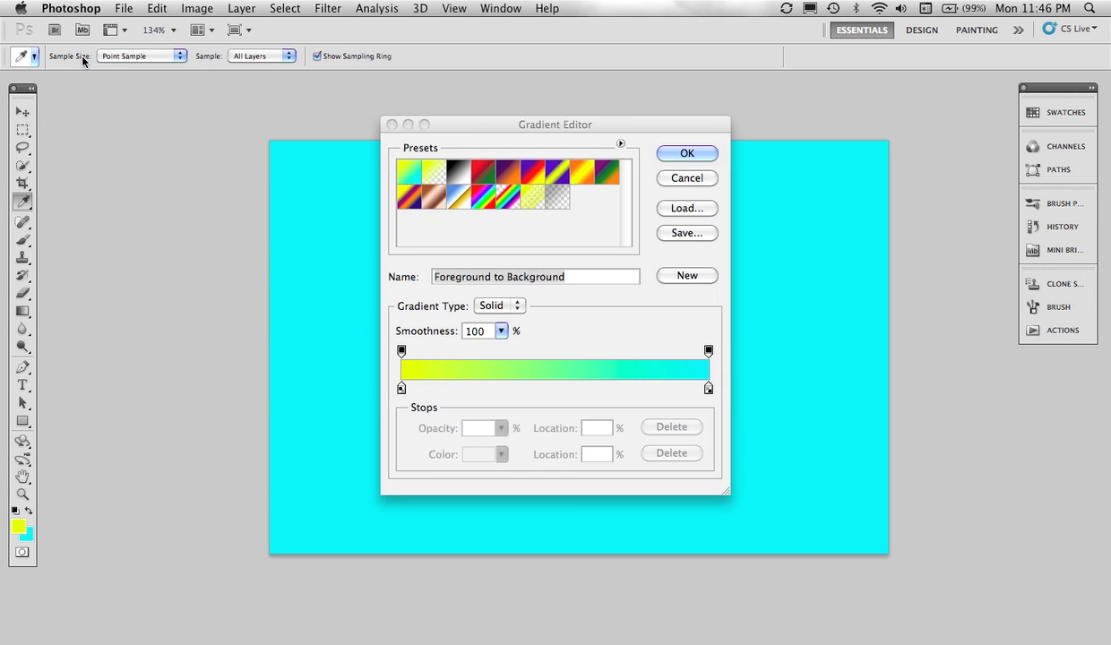
left_click_drag(474, 128, 406, 105)
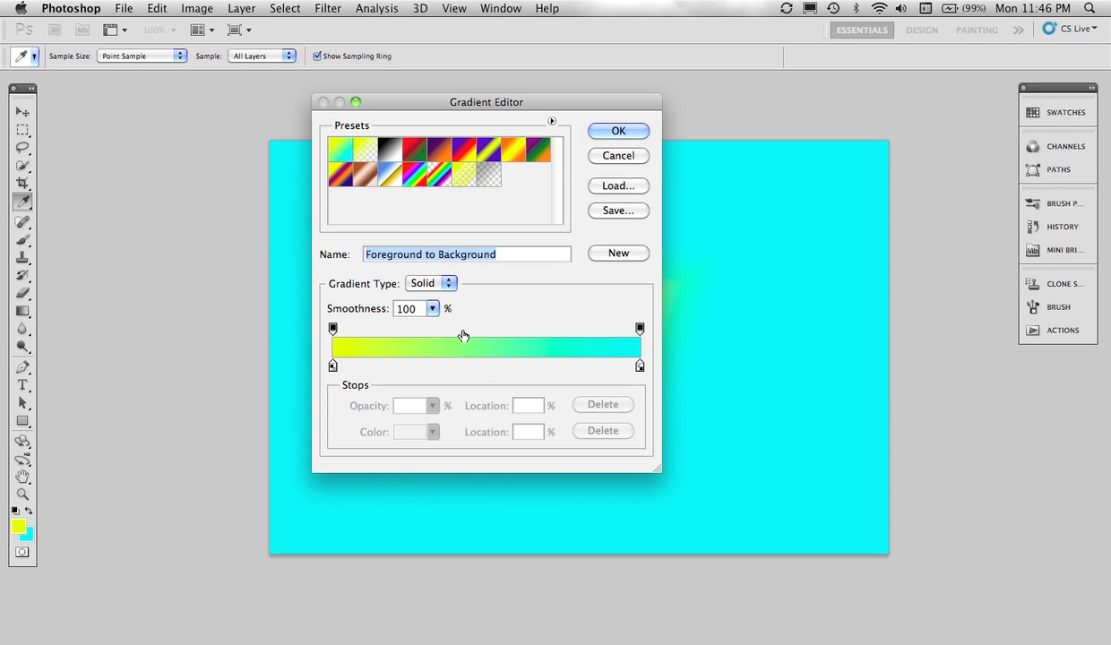
left_click(334, 329)
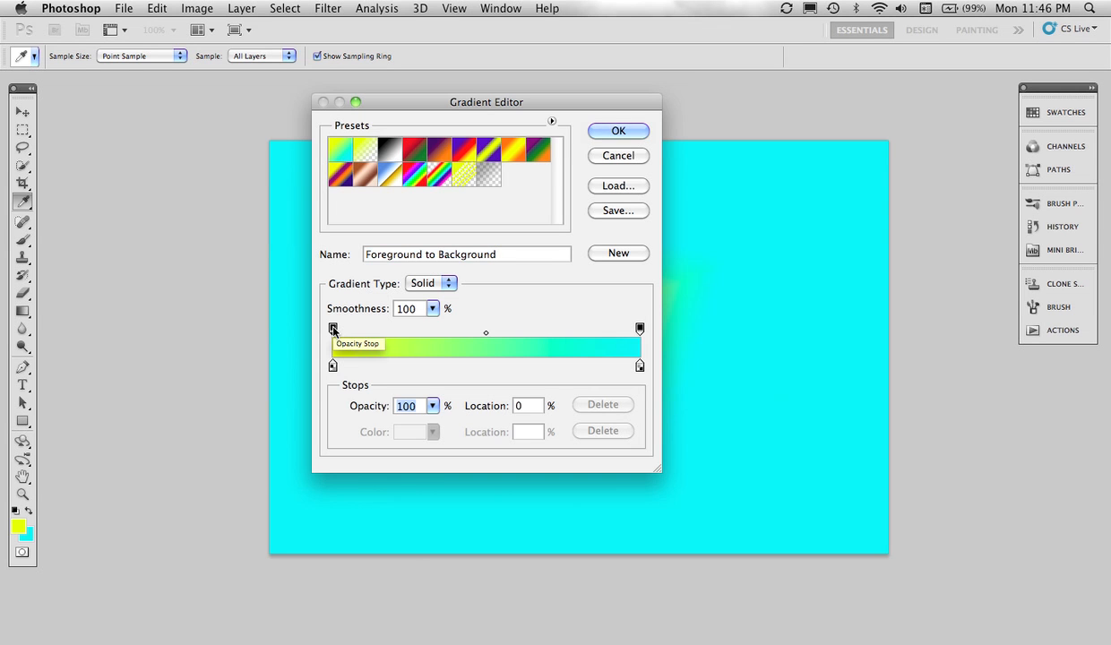
left_click(334, 329)
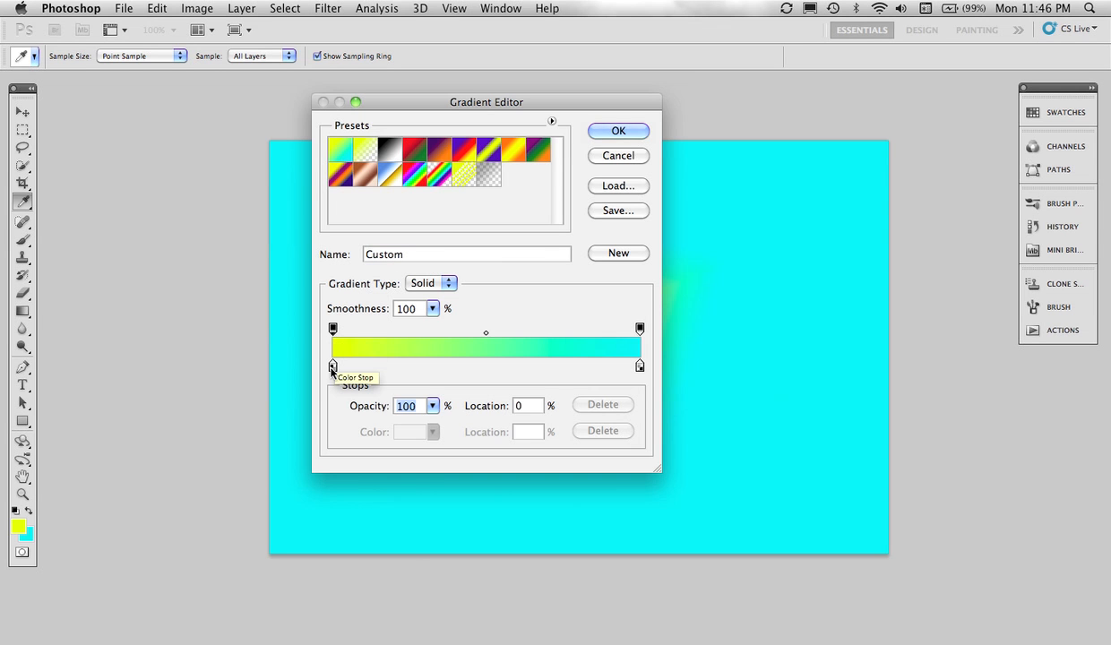
Add a color stop at 48% along the gradient and change its color to hot pink.
left_click(478, 367)
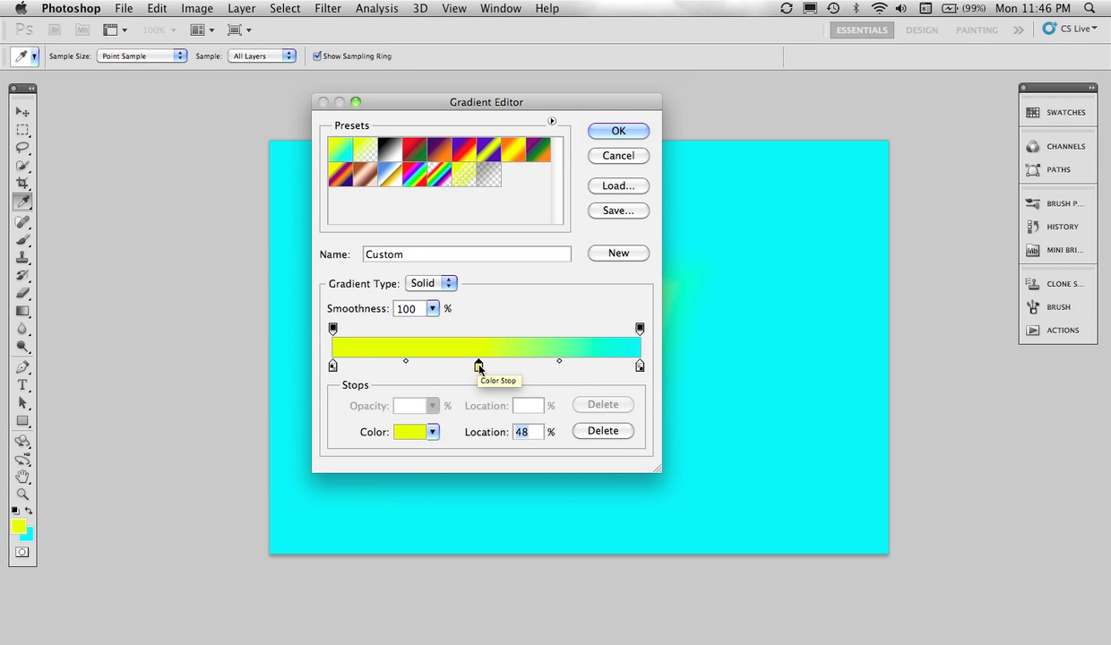
double_click(480, 367)
left_click_drag(441, 176, 734, 145)
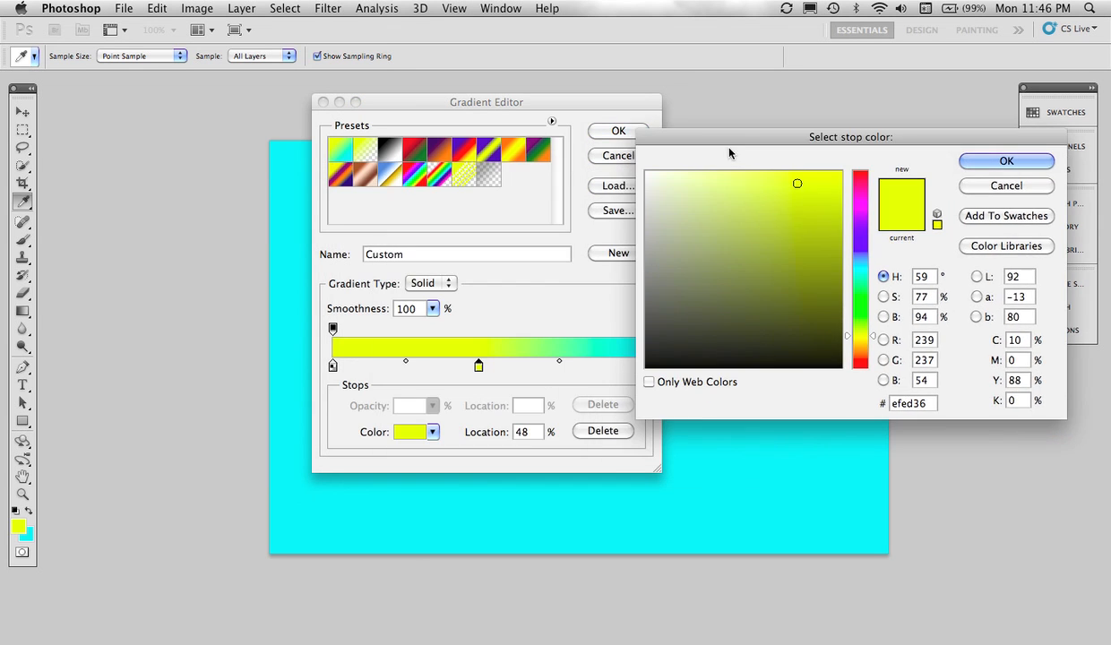
left_click(862, 185)
left_click(950, 161)
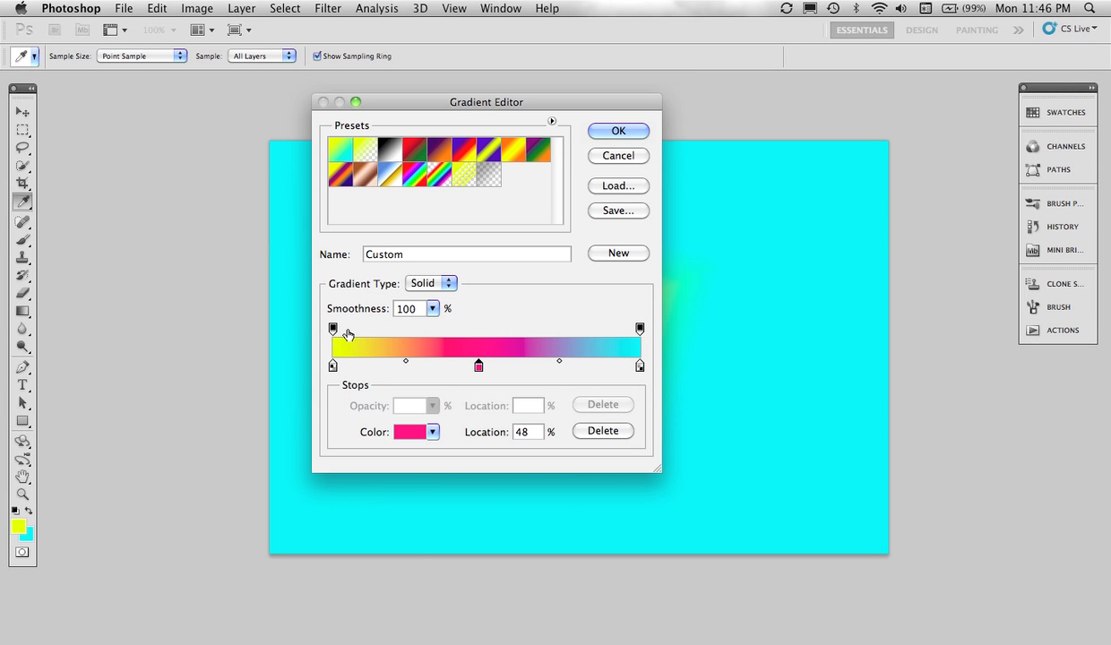
Add an opacity stop at 32%, lower its opacity to 49%, and restore it to 100%.
left_click_drag(376, 335, 431, 340)
left_click(432, 406)
left_click_drag(432, 414, 398, 427)
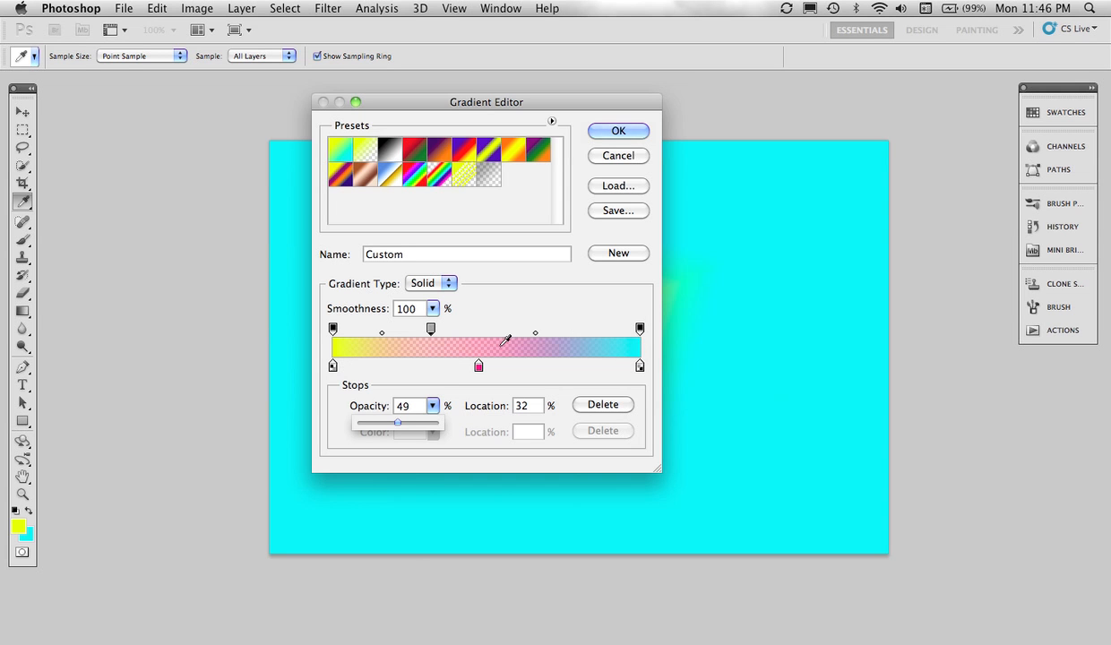
left_click_drag(397, 423, 442, 429)
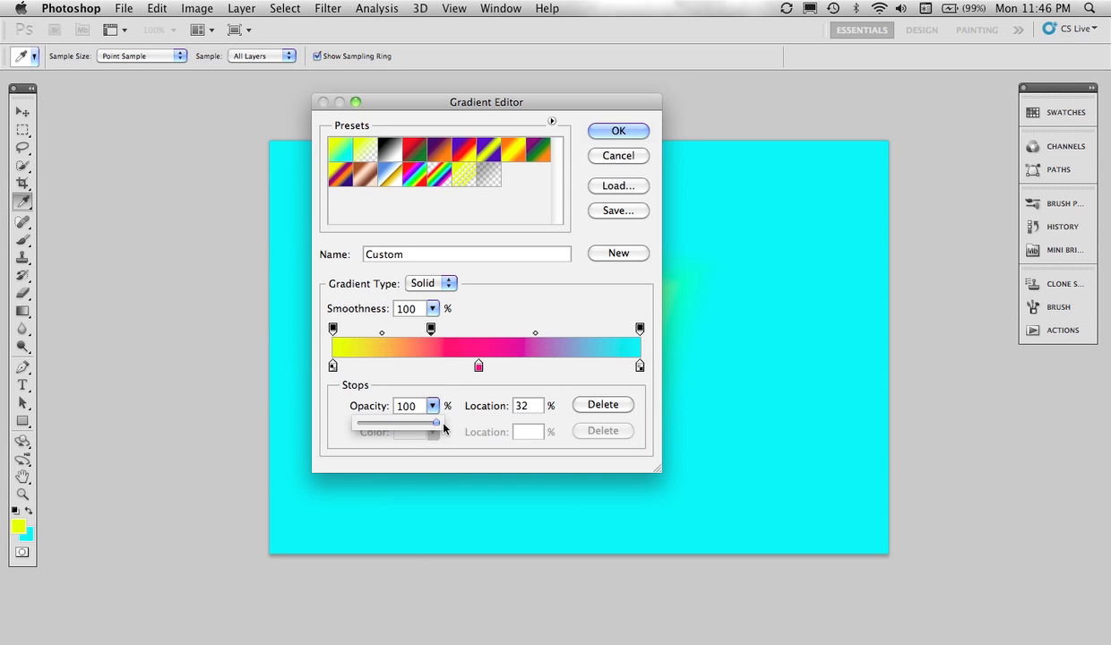
Rename the edited gradient as Custom1, and open the dialog for saving gradients and dismiss it without saving.
left_click(414, 258)
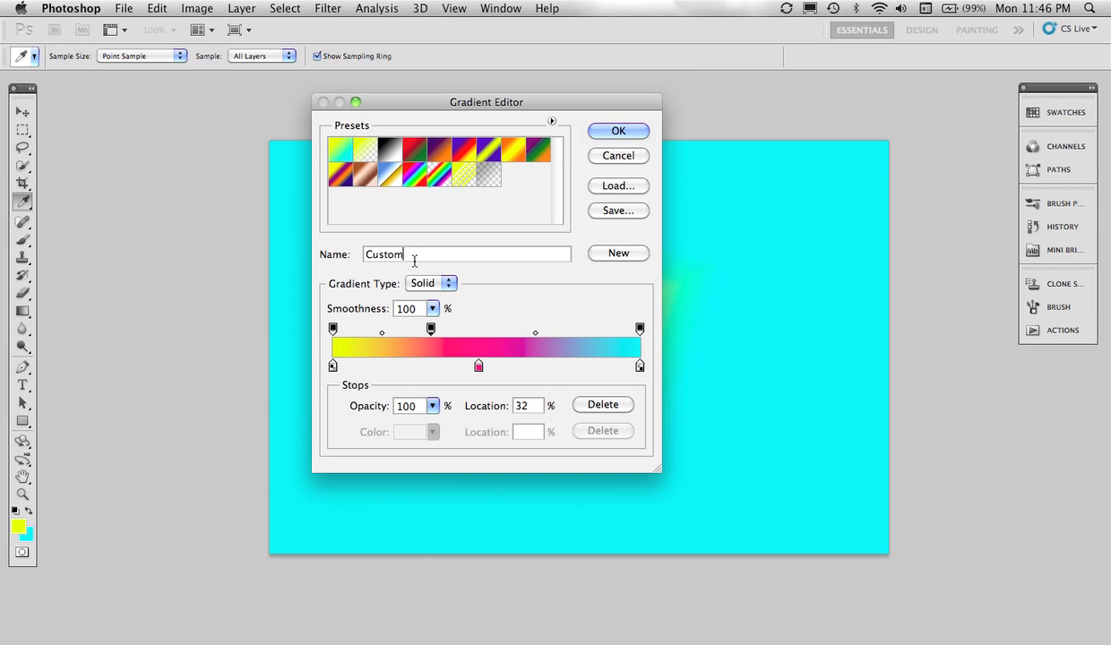
type("1")
left_click(613, 214)
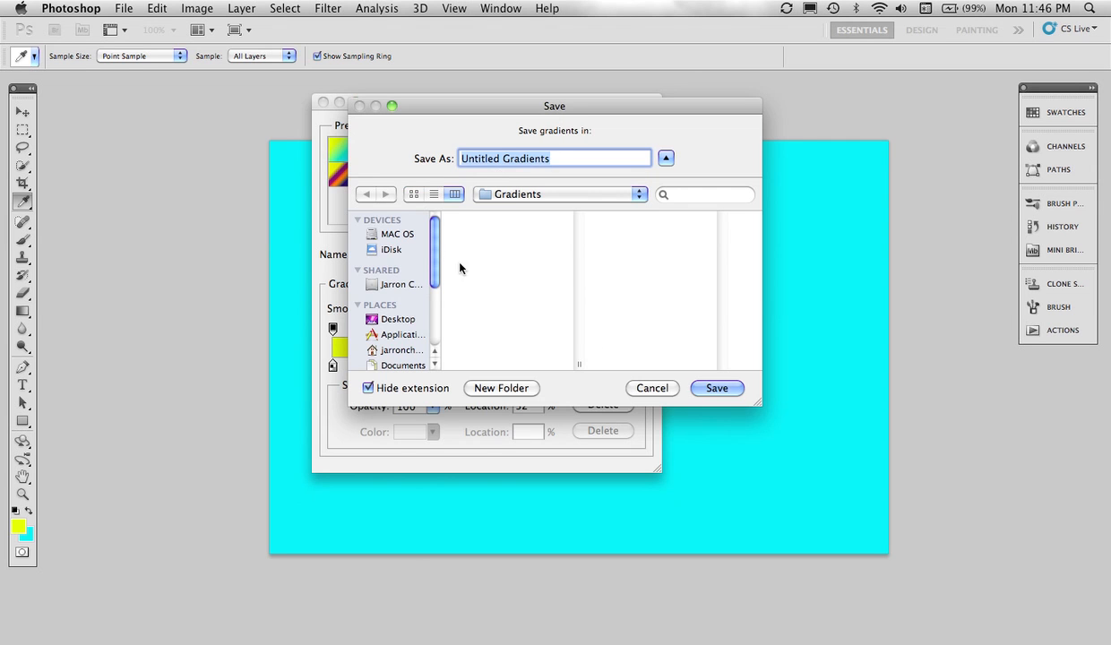
left_click(652, 388)
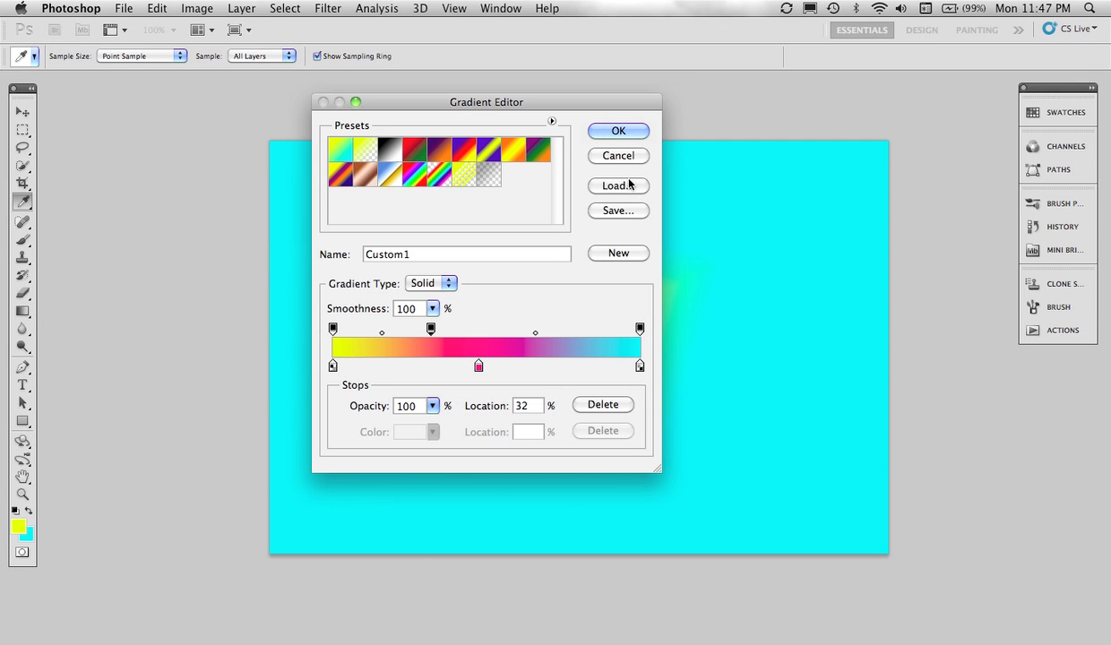
Choose the rainbow preset with transparent ends and draw it as a nearly horizontal linear gradient across almost the full canvas width.
left_click(437, 176)
left_click(612, 135)
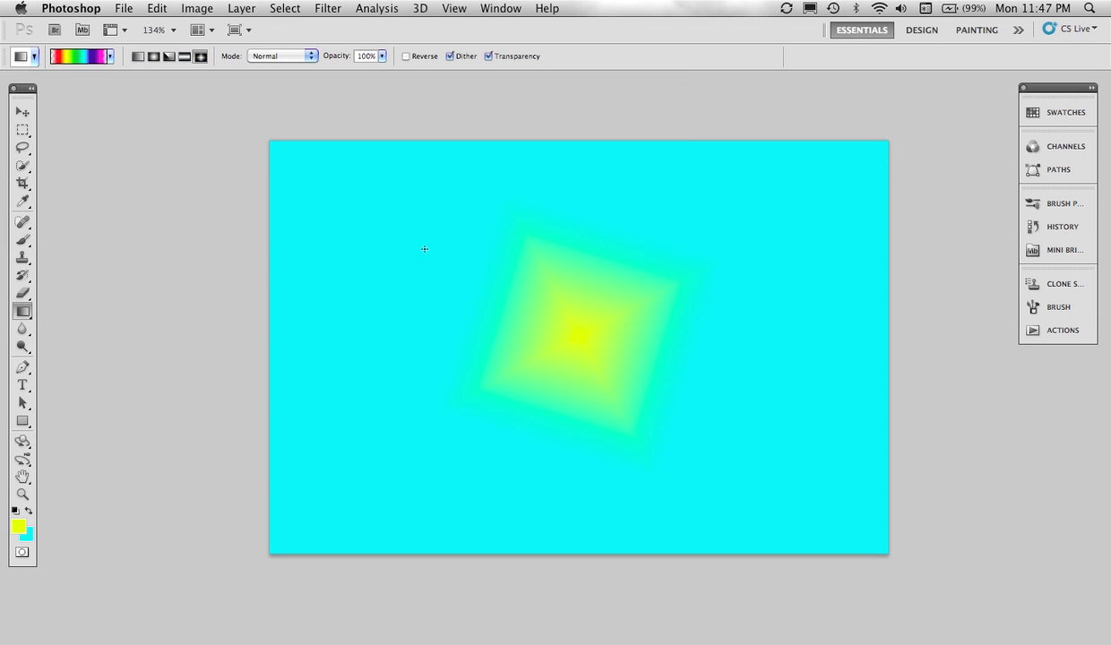
left_click(137, 58)
left_click_drag(303, 269, 857, 281)
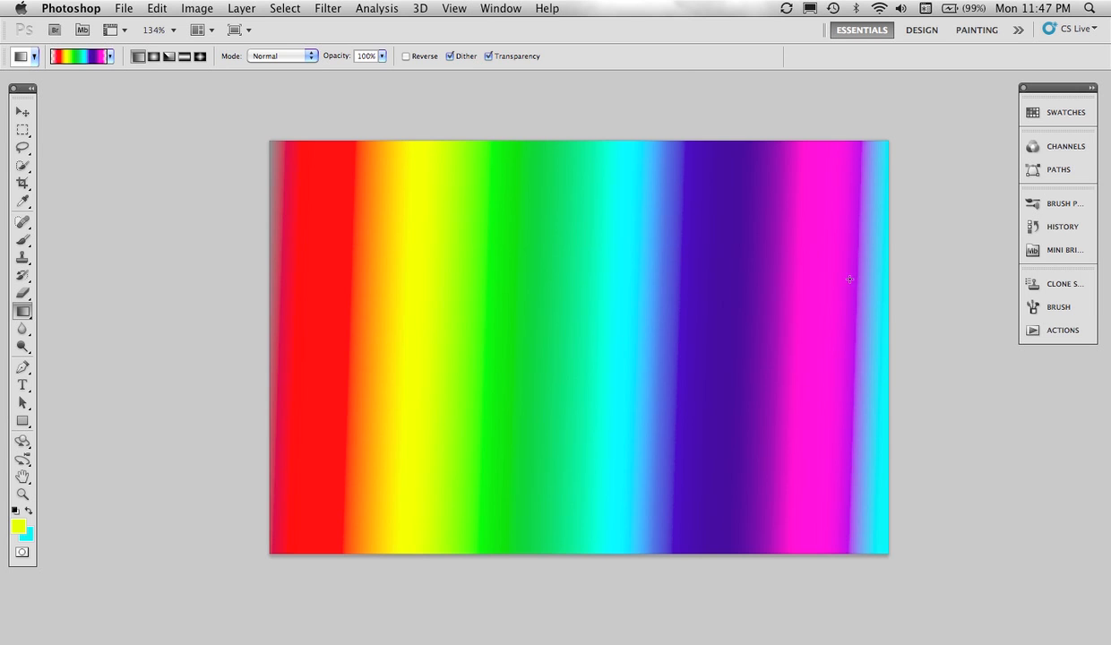